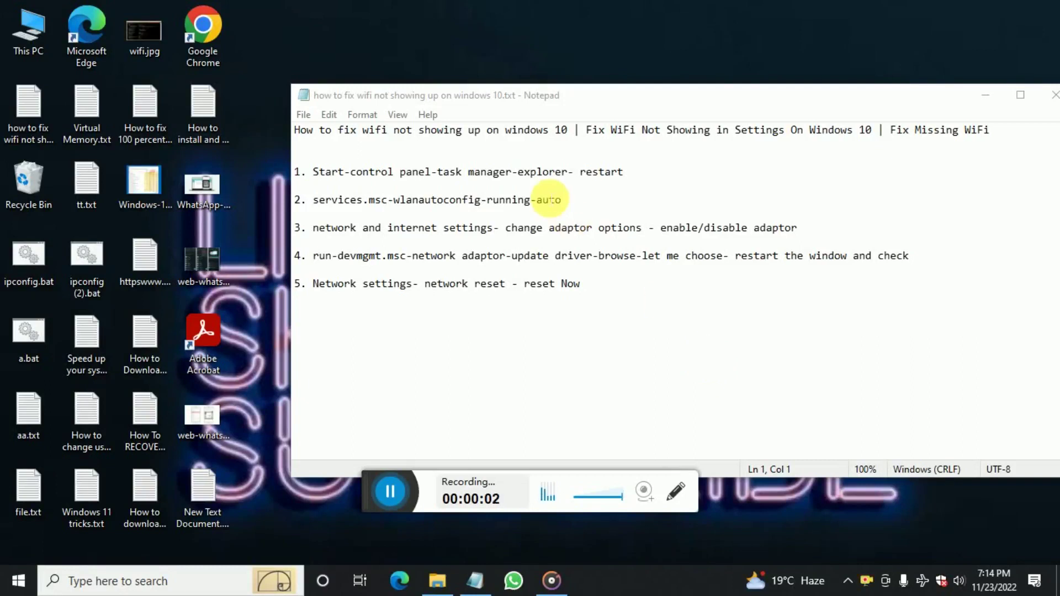
Highlight the Wi-Fi problem phrase in the notes and check the network connection status panel.
{"action": "left_click_drag", "start_coordinate": [338, 135], "coordinate": [571, 137]}
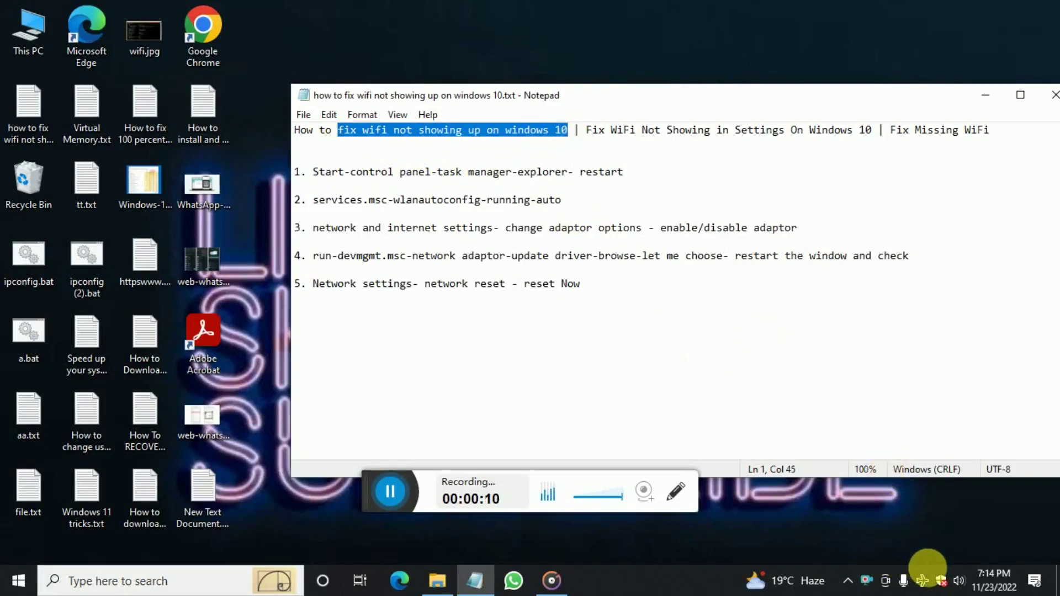
{"action": "left_click", "coordinate": [923, 582]}
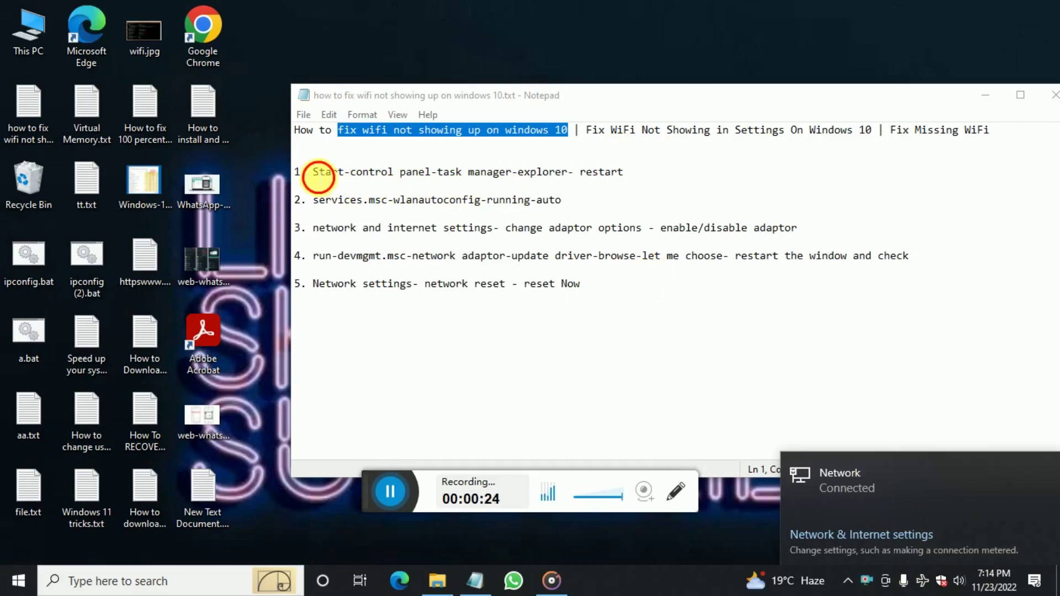
{"action": "left_click", "coordinate": [318, 174]}
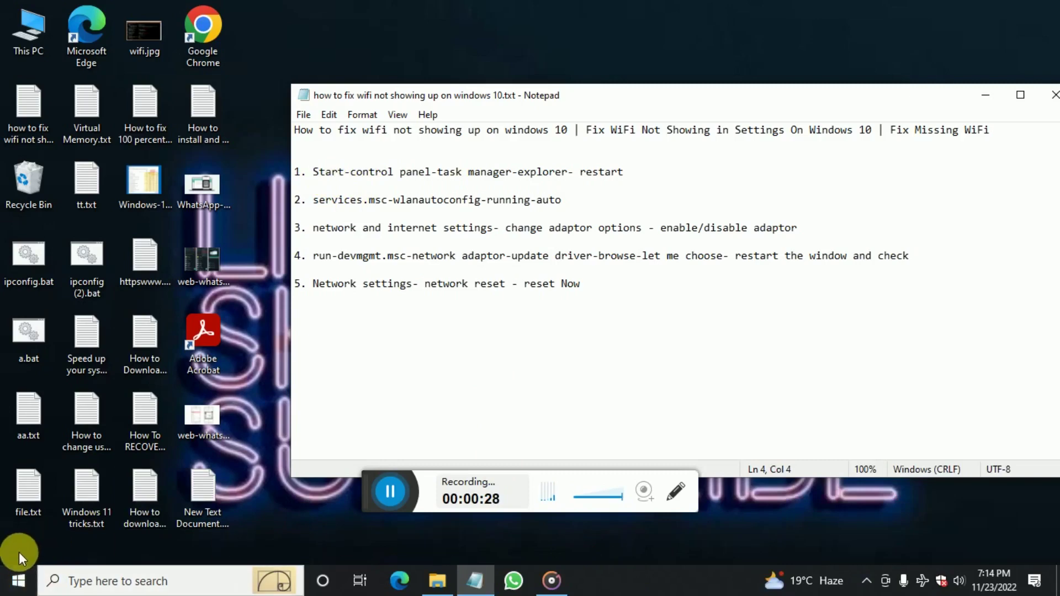
Restart the Windows Explorer process from Task Manager's Apps list.
{"action": "left_click", "coordinate": [22, 575]}
{"action": "right_click", "coordinate": [24, 574]}
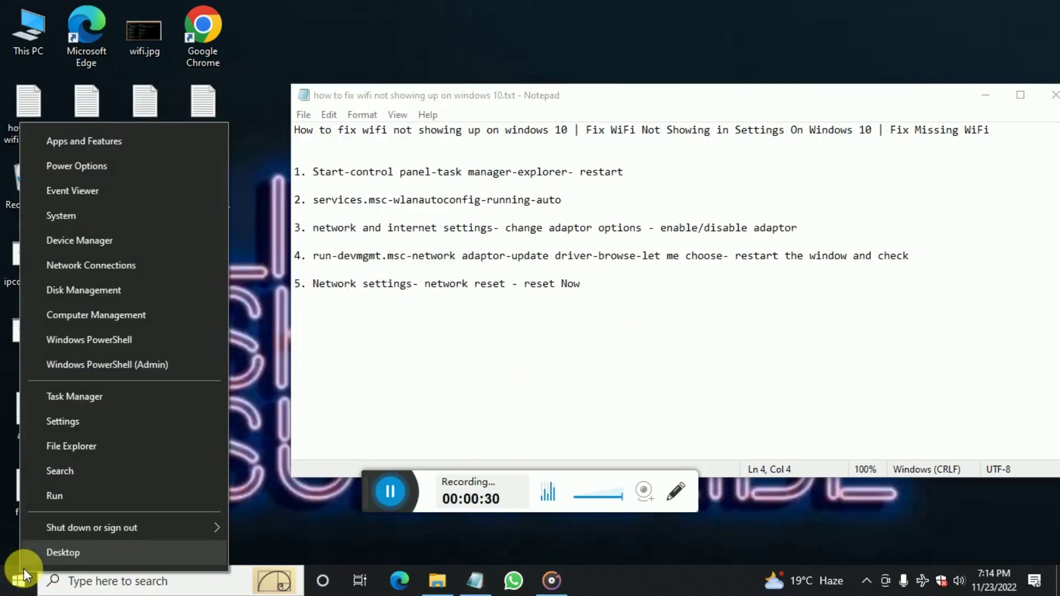
{"action": "left_click", "coordinate": [94, 398]}
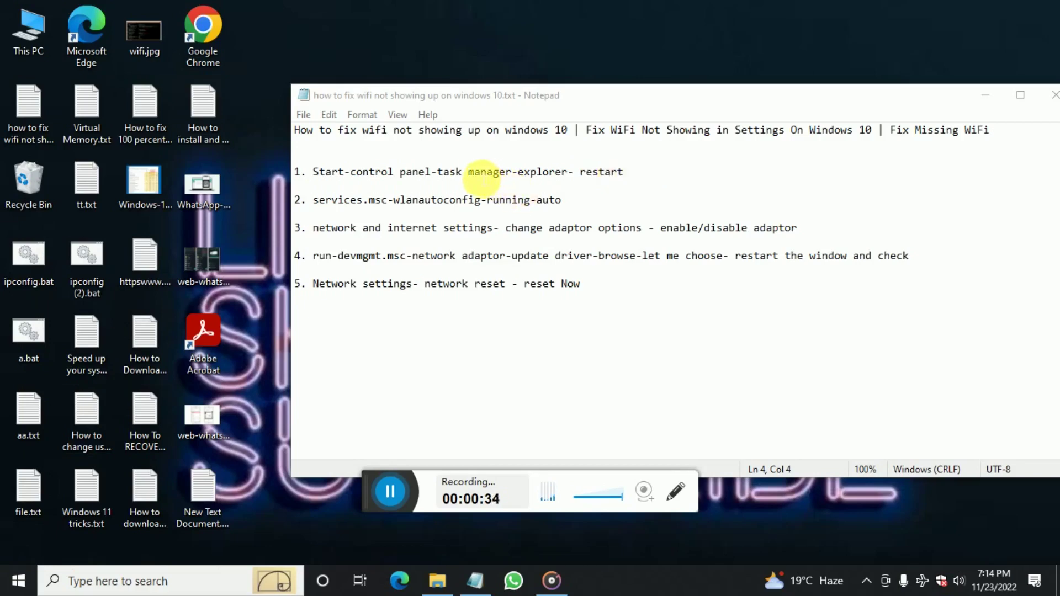
{"action": "double_click", "coordinate": [530, 171]}
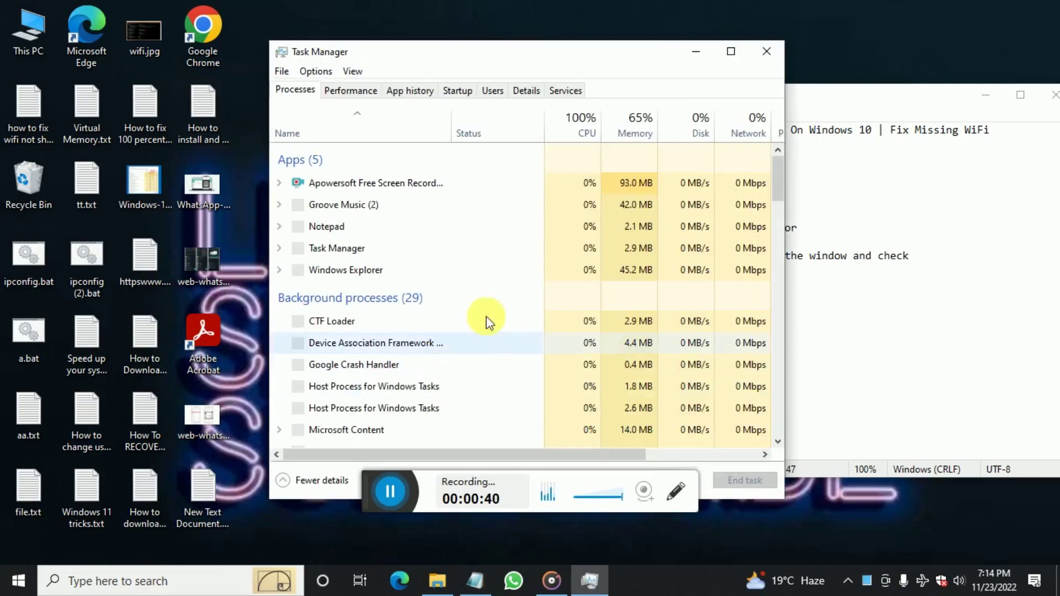
{"action": "left_click", "coordinate": [369, 271]}
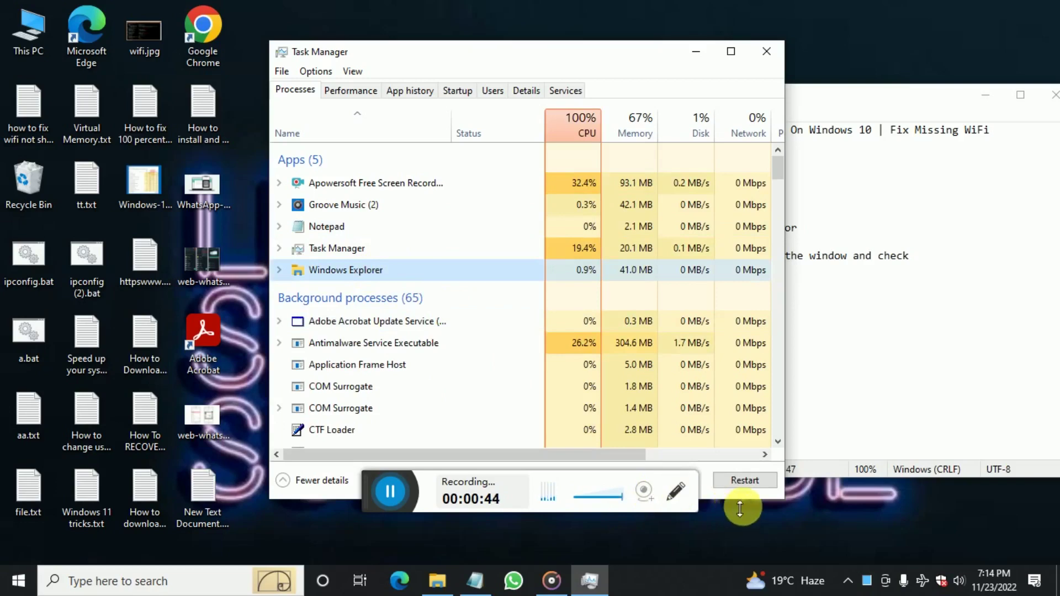
{"action": "left_click", "coordinate": [736, 478]}
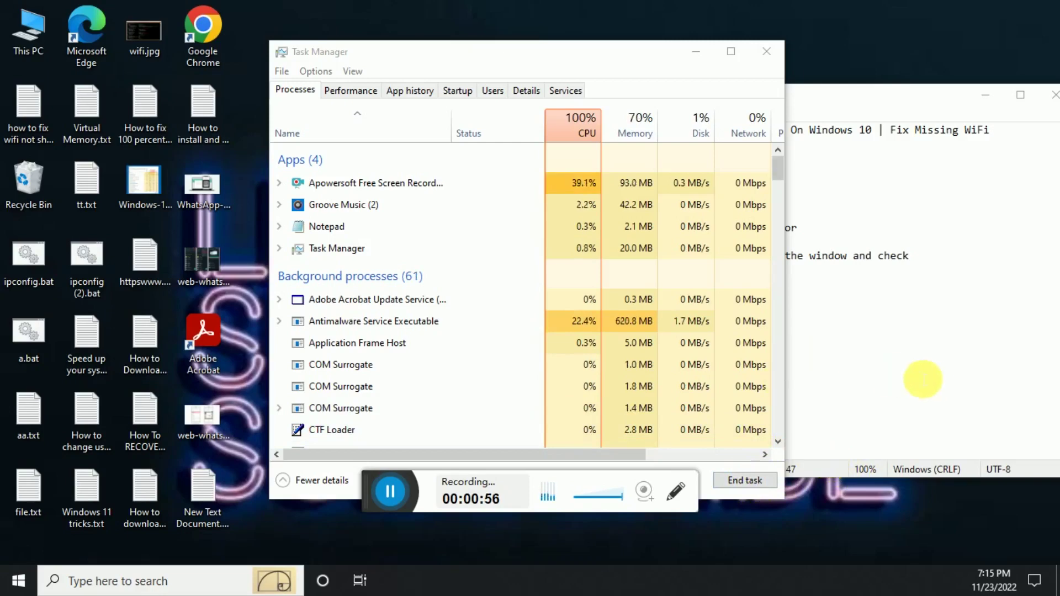
Run services.msc from the Run box, following the highlighted commands in the Notepad notes.
{"action": "left_click", "coordinate": [928, 380]}
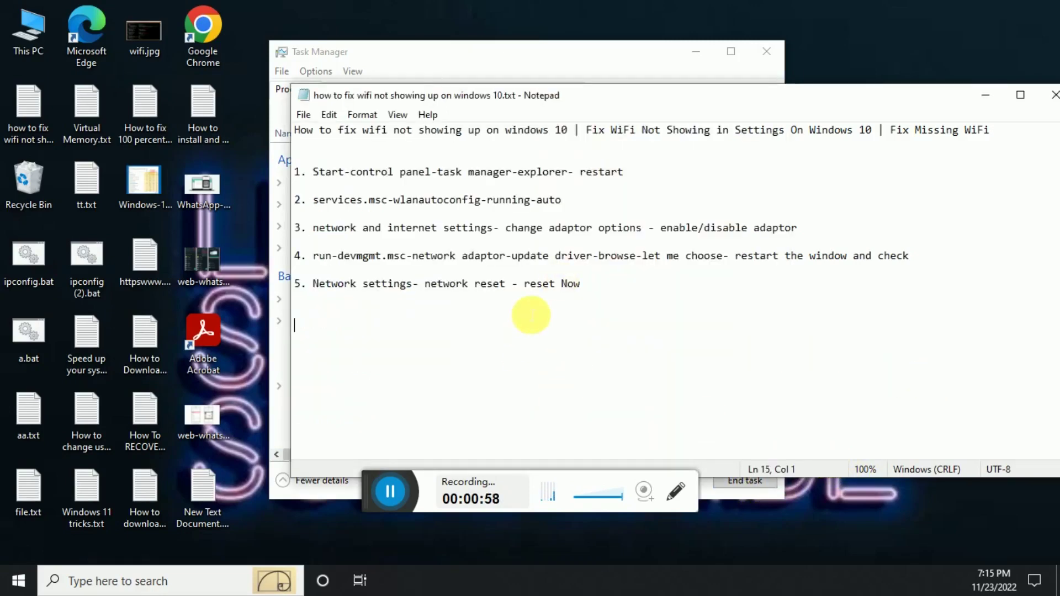
{"action": "left_click_drag", "start_coordinate": [313, 200], "coordinate": [390, 203]}
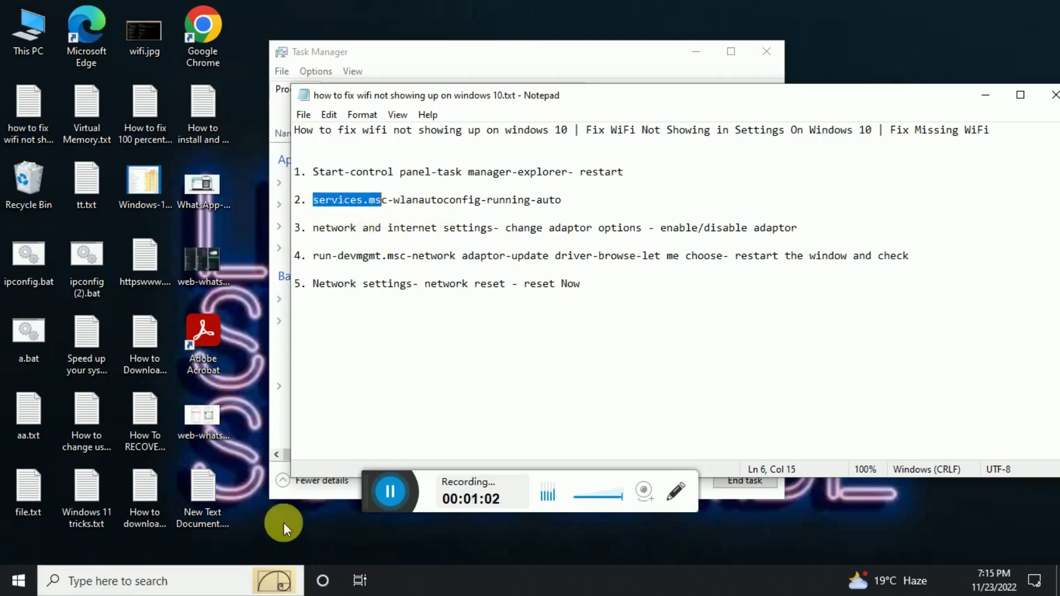
{"action": "left_click", "coordinate": [290, 539]}
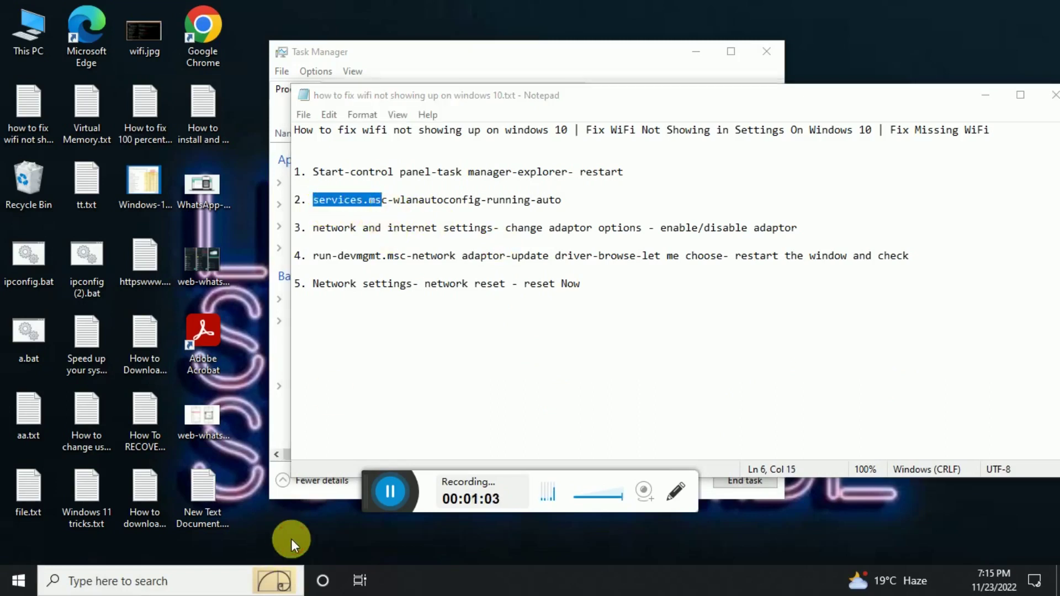
{"action": "right_click", "coordinate": [15, 583]}
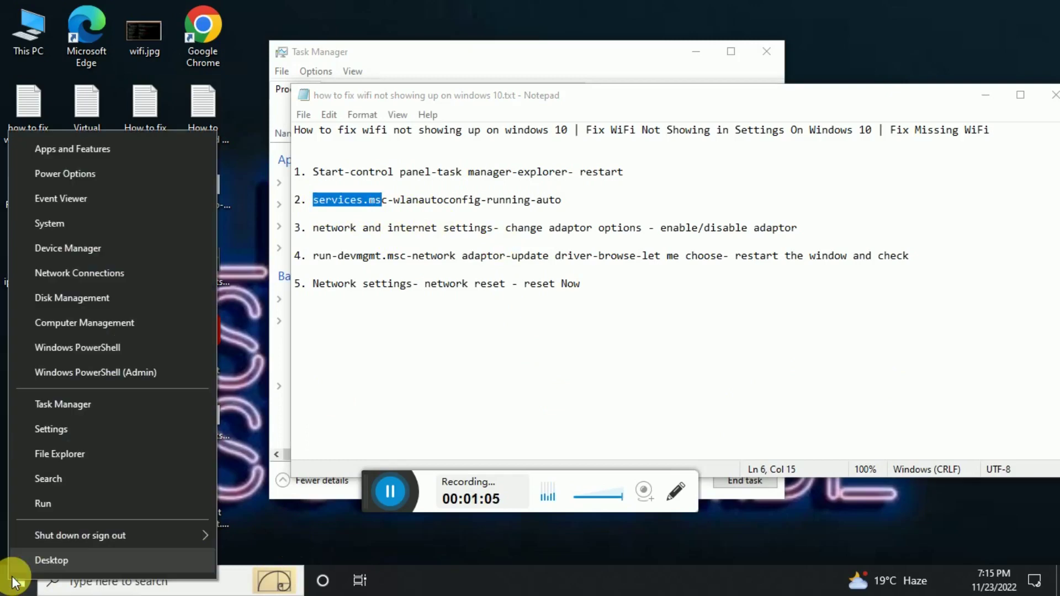
{"action": "left_click", "coordinate": [54, 505]}
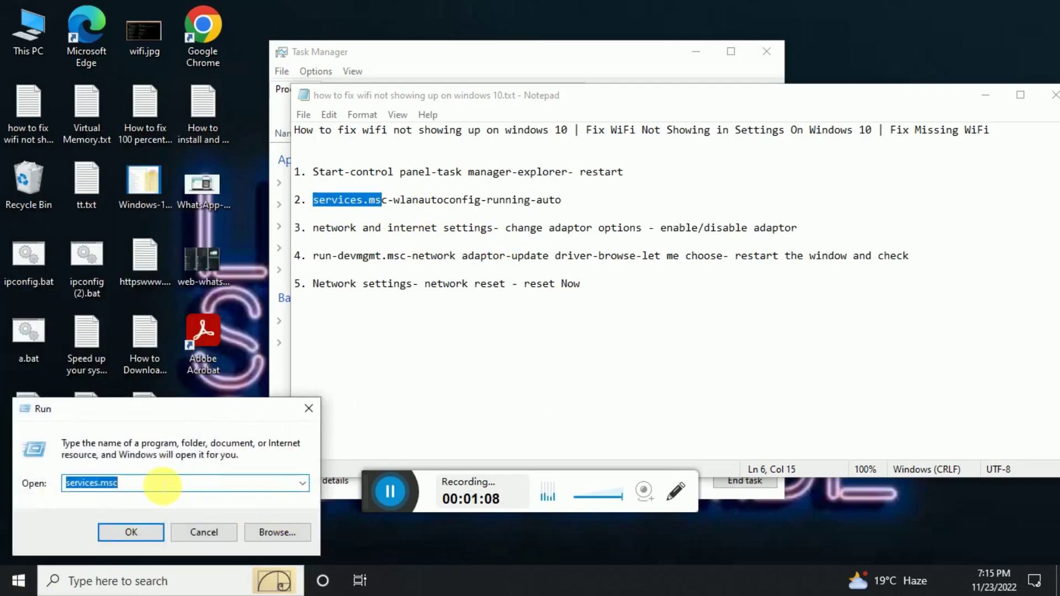
{"action": "left_click", "coordinate": [137, 485]}
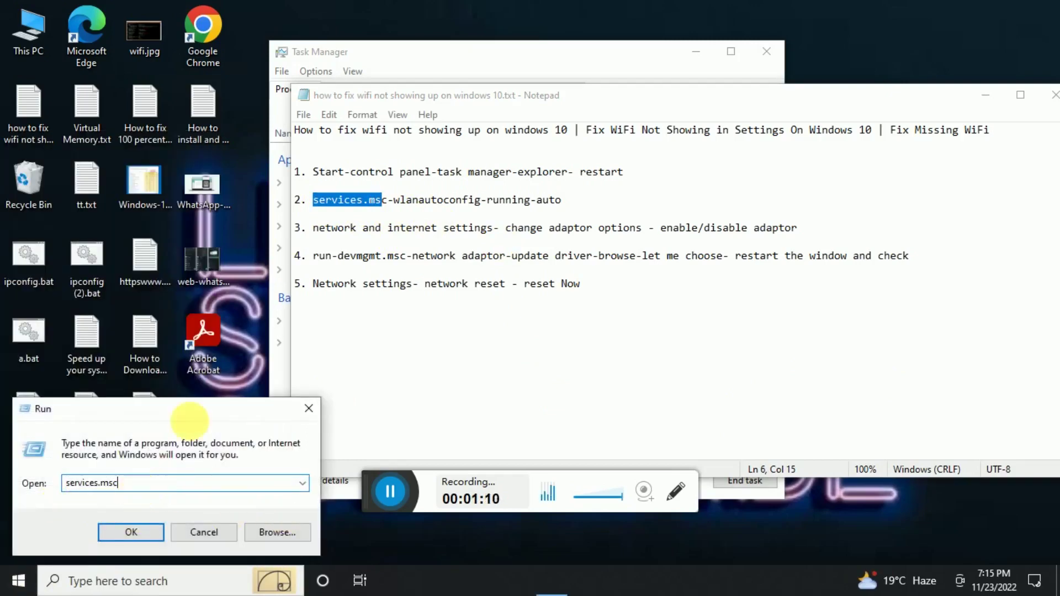
{"action": "left_click", "coordinate": [139, 532]}
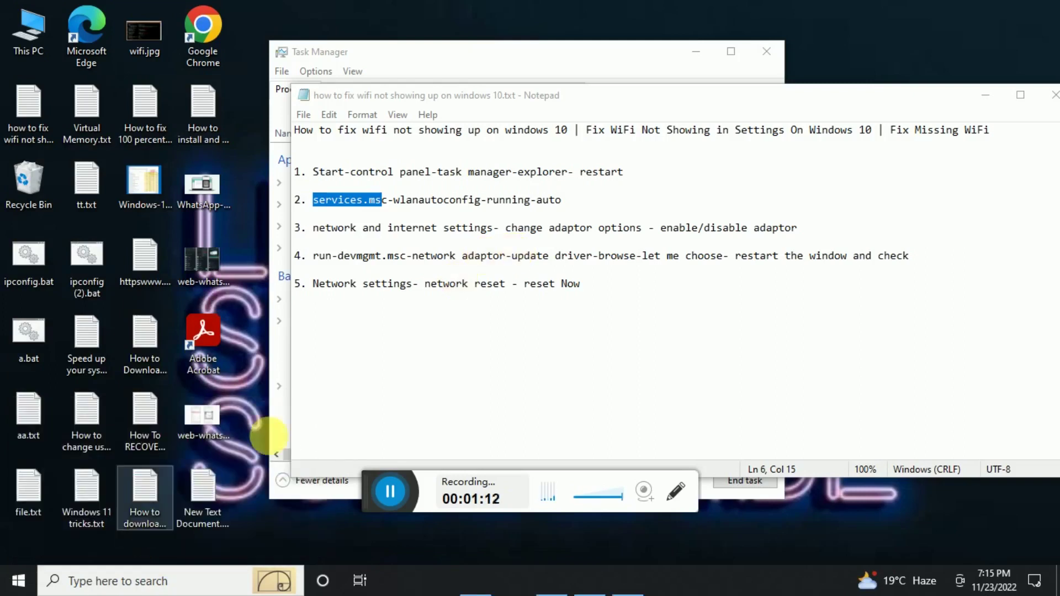
{"action": "left_click_drag", "start_coordinate": [394, 201], "coordinate": [482, 205]}
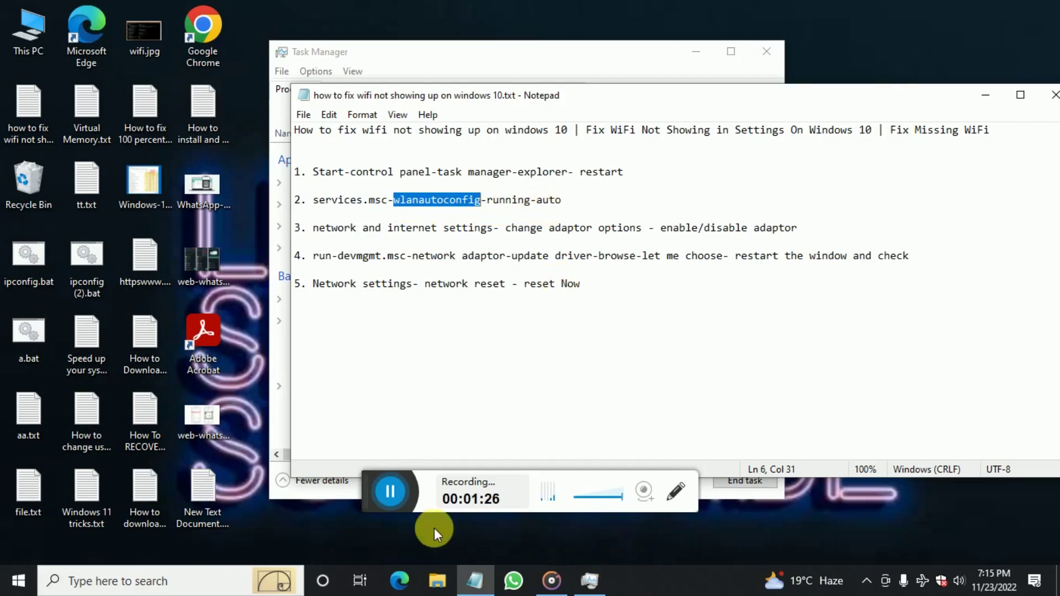
Set WLAN AutoConfig's startup type to Automatic, start the service, and save its properties.
{"action": "left_click", "coordinate": [423, 366]}
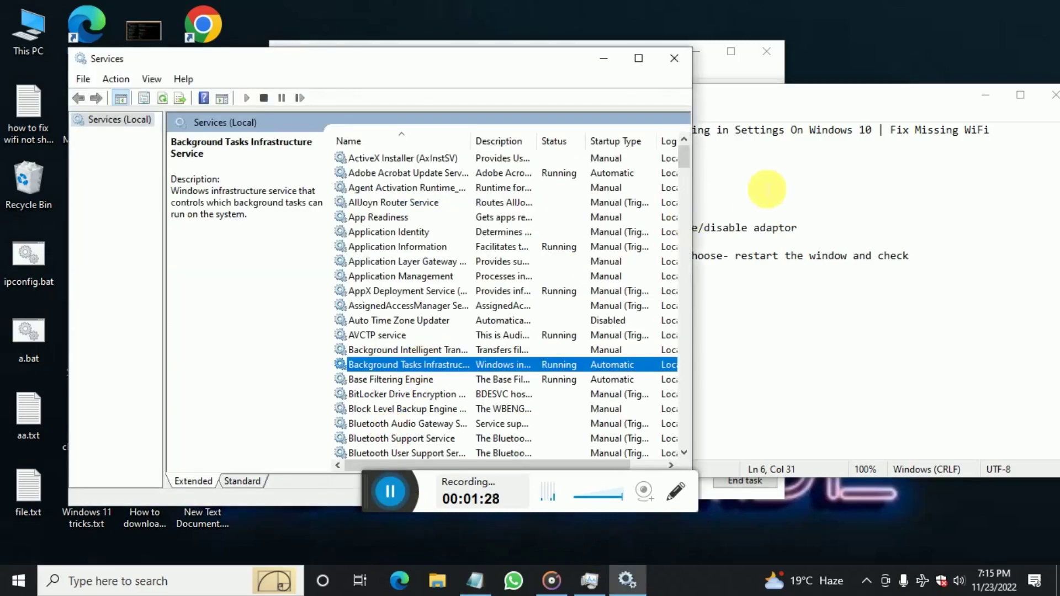
{"action": "type", "text": "wlan"}
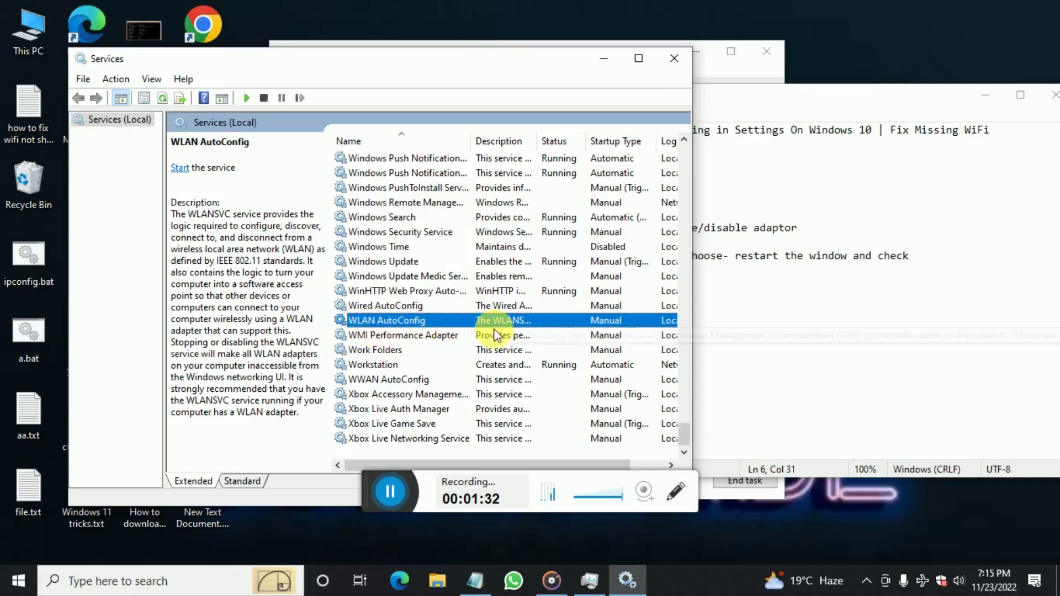
{"action": "right_click", "coordinate": [475, 319]}
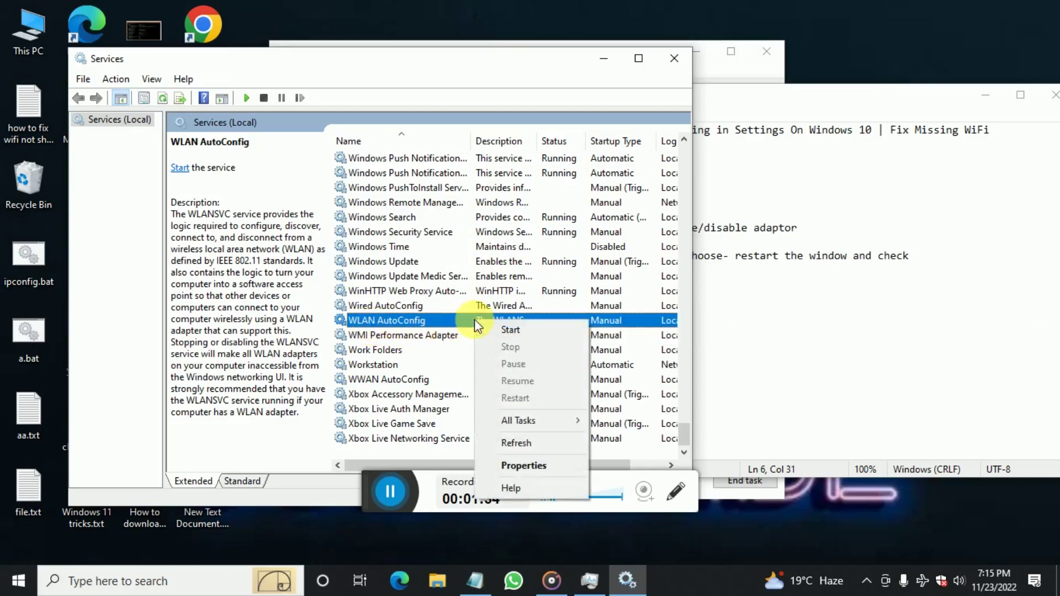
{"action": "left_click", "coordinate": [535, 465]}
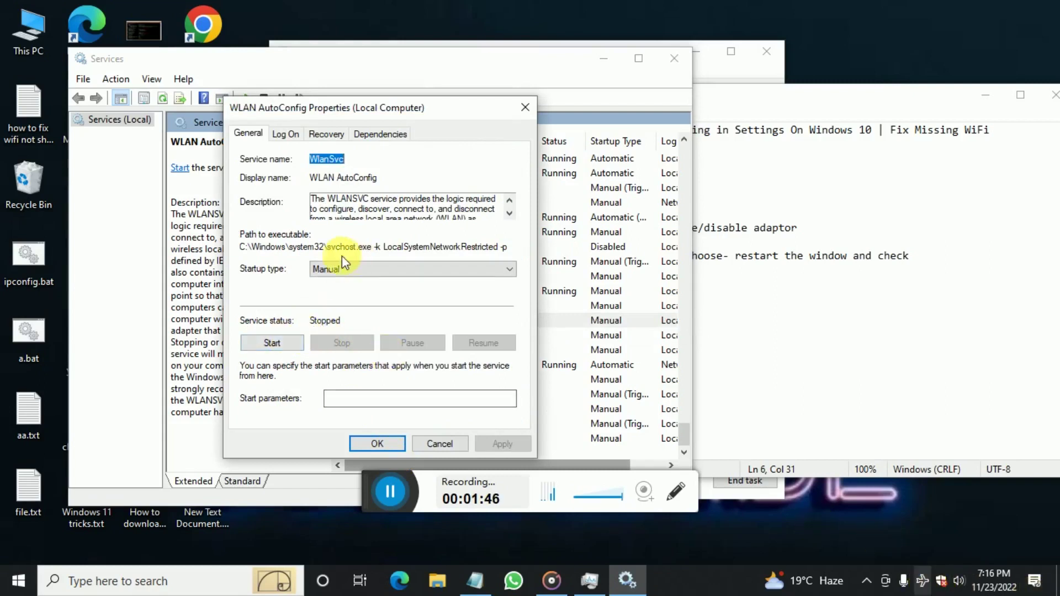
{"action": "left_click", "coordinate": [333, 271]}
{"action": "left_click", "coordinate": [337, 295]}
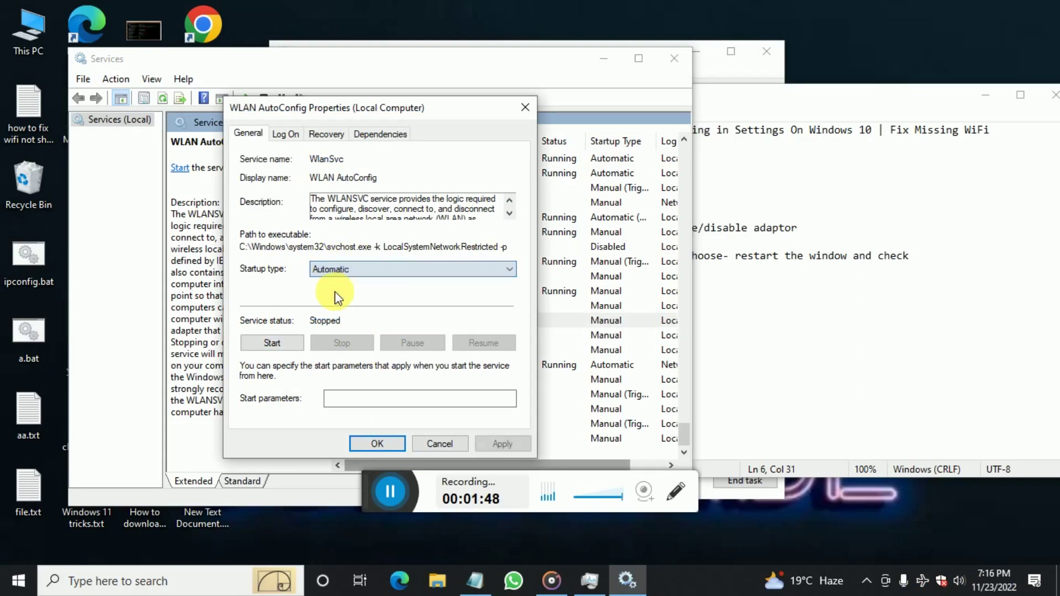
{"action": "left_click", "coordinate": [270, 342]}
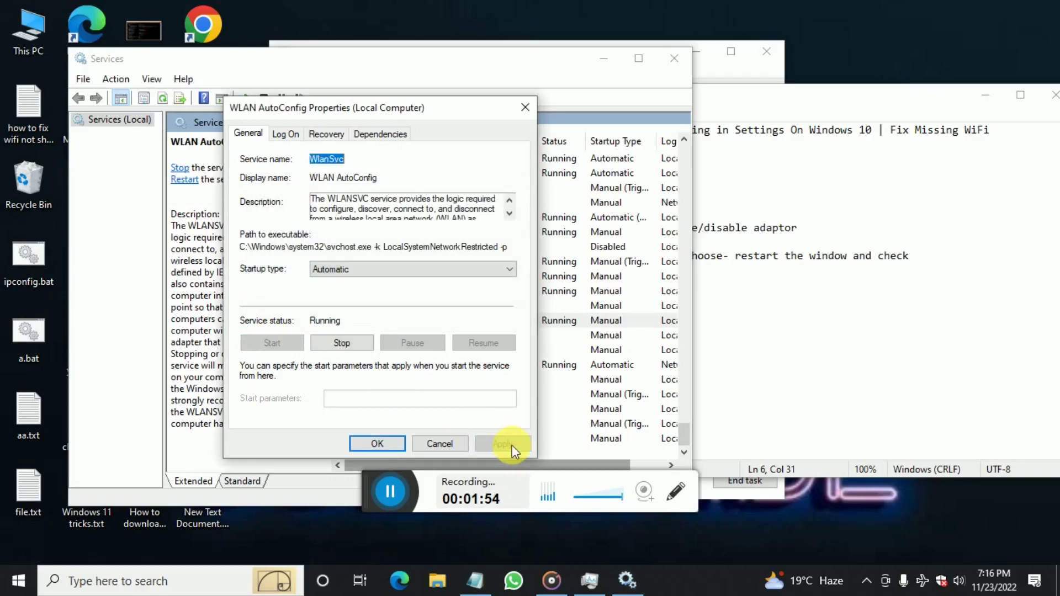
{"action": "left_click", "coordinate": [378, 448]}
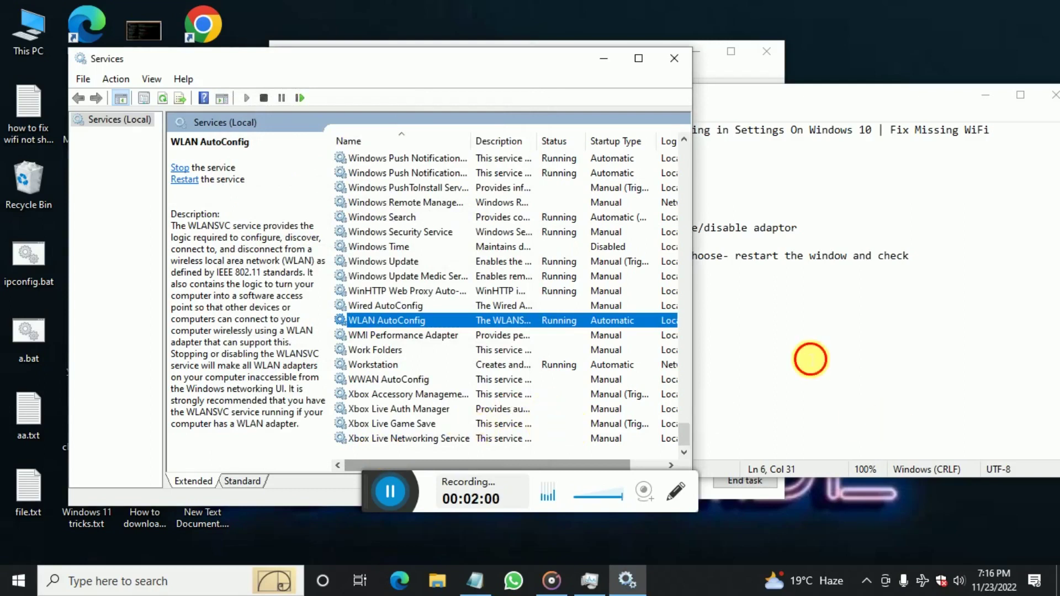
{"action": "left_click", "coordinate": [810, 359]}
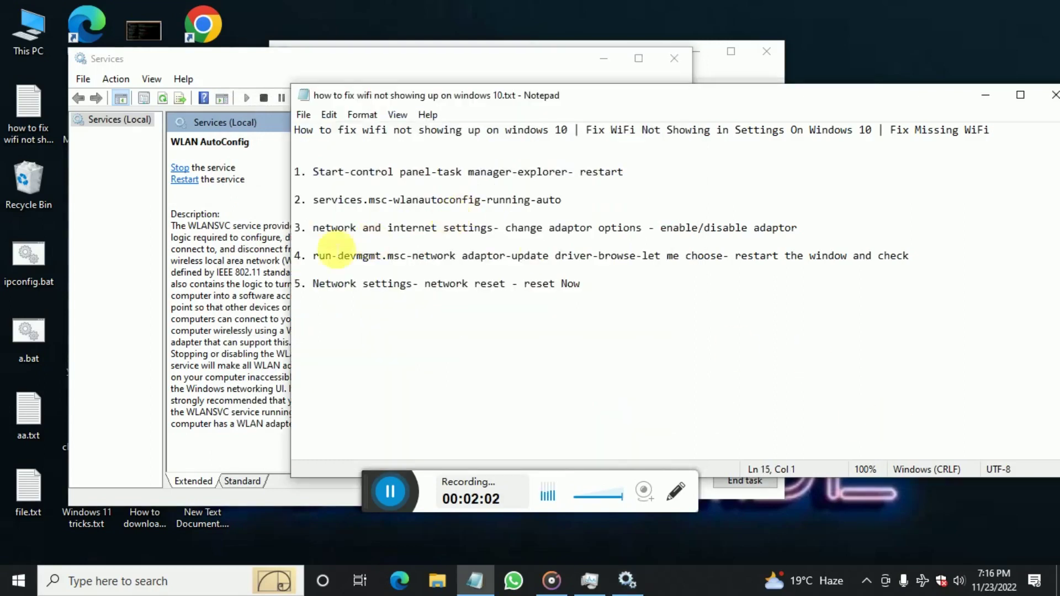
Highlight 'change adaptor options' in step 3 of the notes and show the network status panel.
{"action": "left_click", "coordinate": [315, 229]}
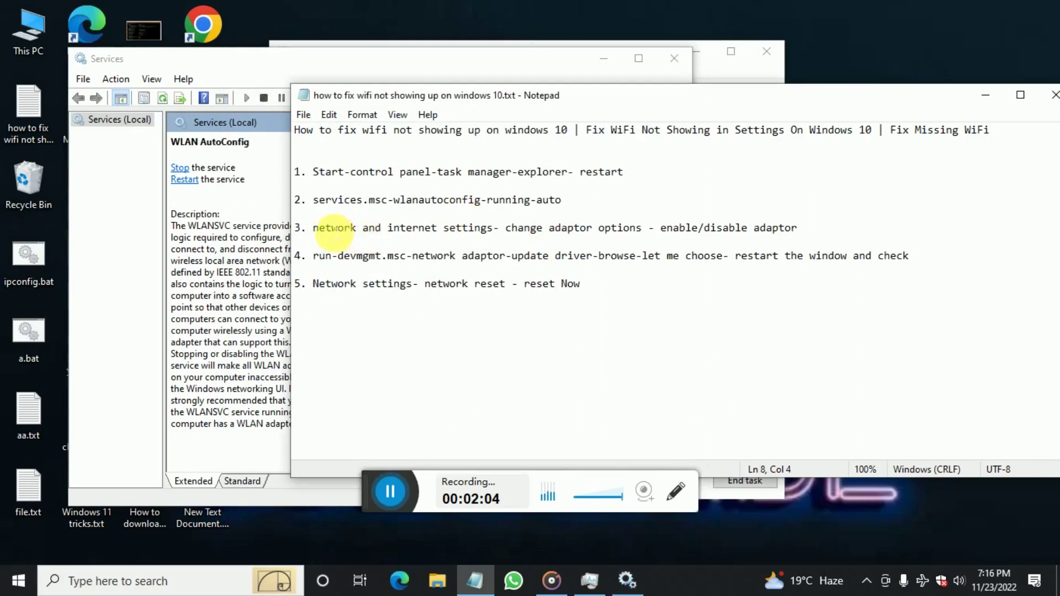
{"action": "left_click_drag", "start_coordinate": [326, 229], "coordinate": [630, 229]}
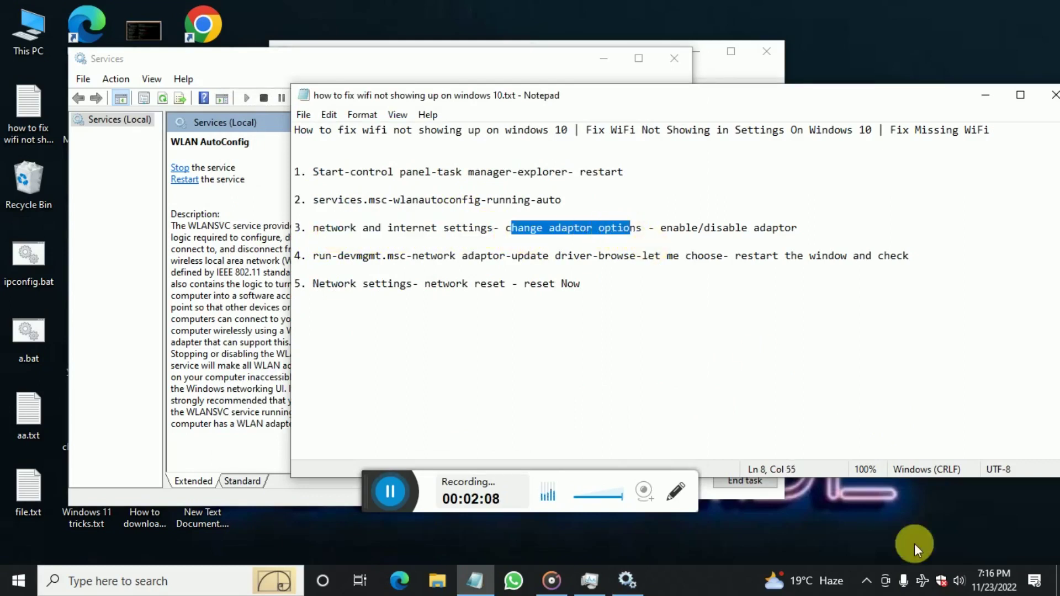
{"action": "left_click", "coordinate": [923, 582]}
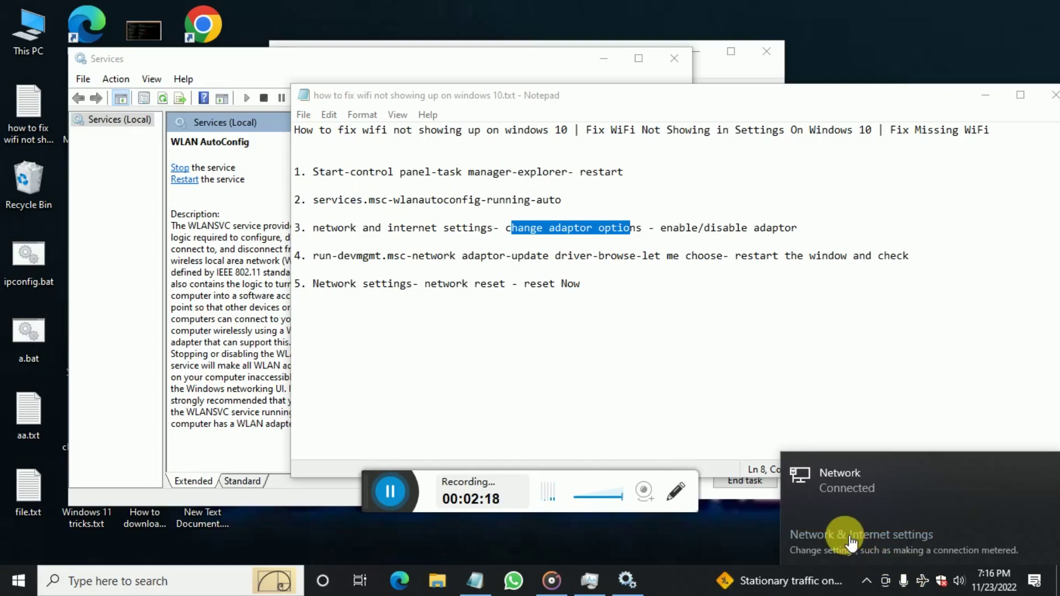
Bring up the Network & Internet Status page in Settings from the network flyout.
{"action": "left_click", "coordinate": [850, 538]}
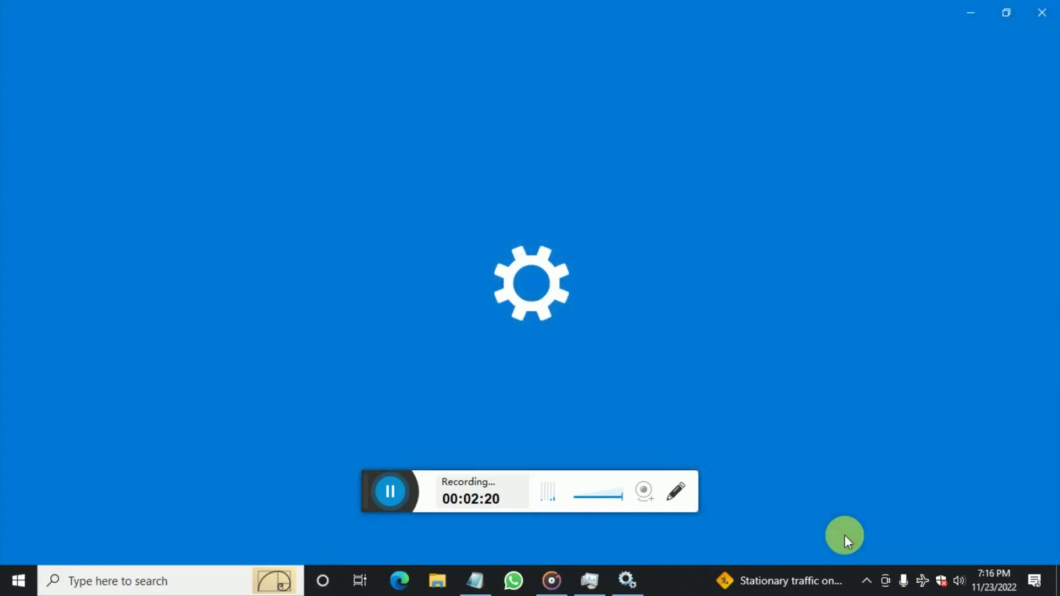
{"action": "left_click", "coordinate": [484, 585]}
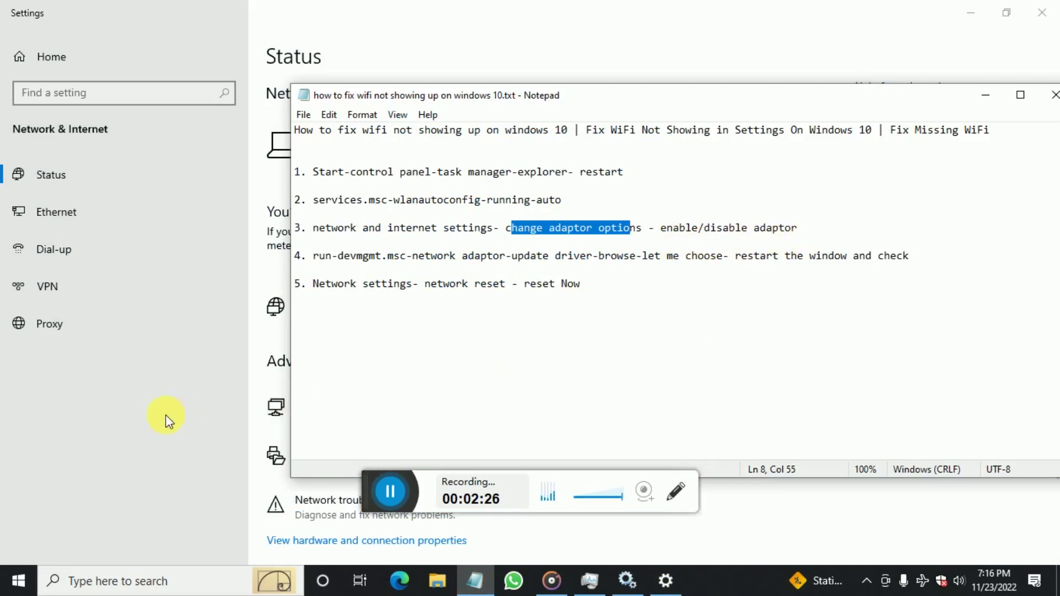
{"action": "left_click", "coordinate": [159, 415]}
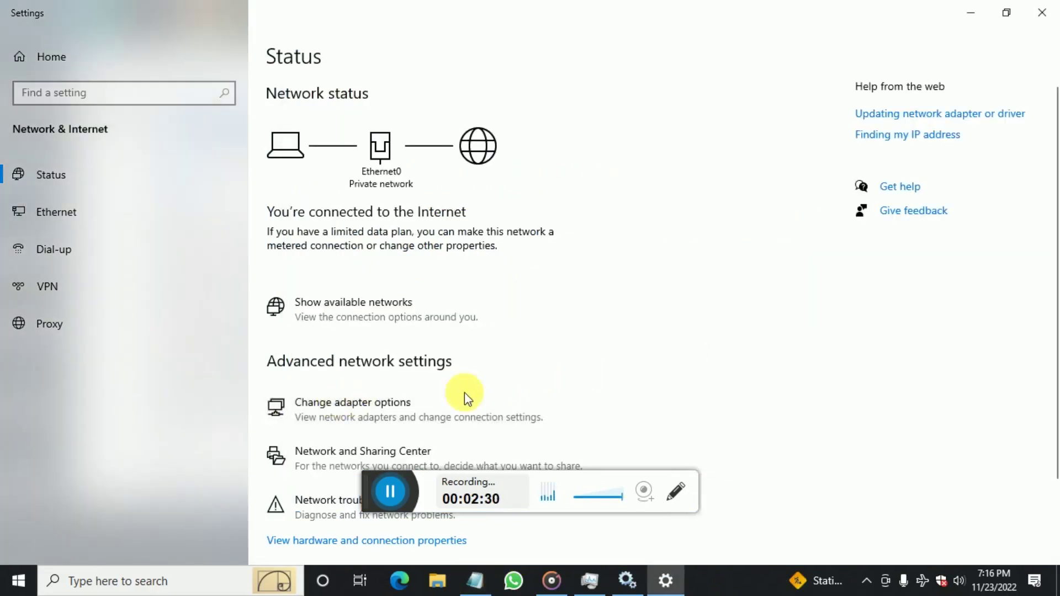
{"action": "left_click", "coordinate": [415, 407]}
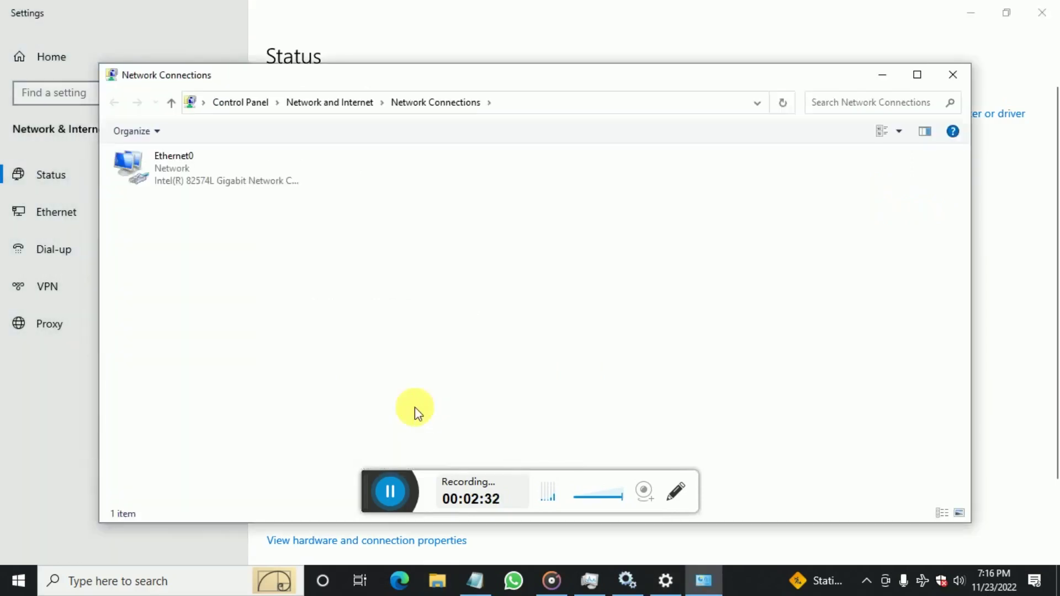
{"action": "right_click", "coordinate": [232, 185]}
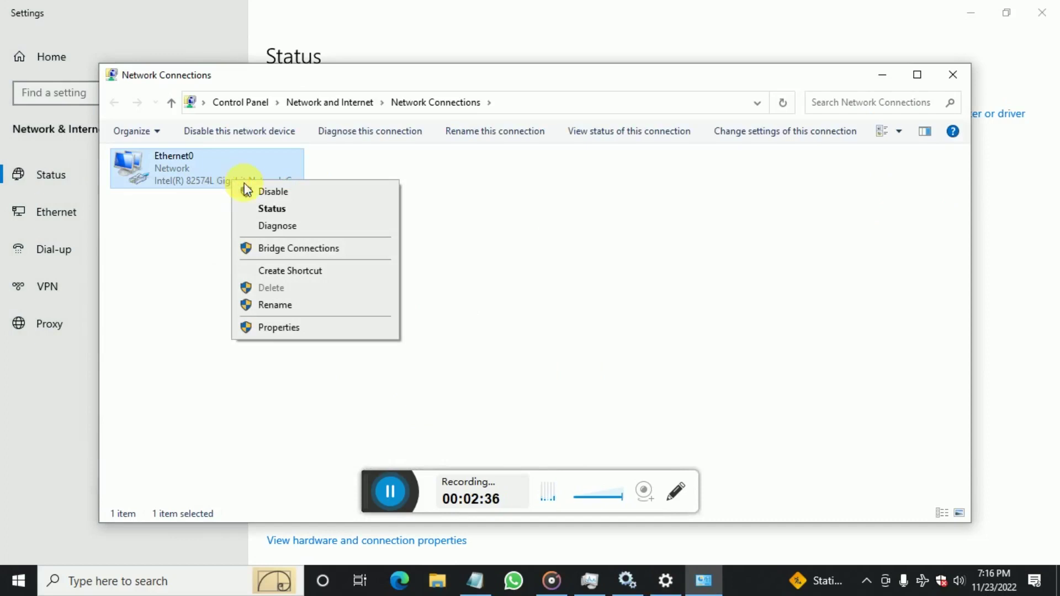
{"action": "left_click", "coordinate": [504, 185]}
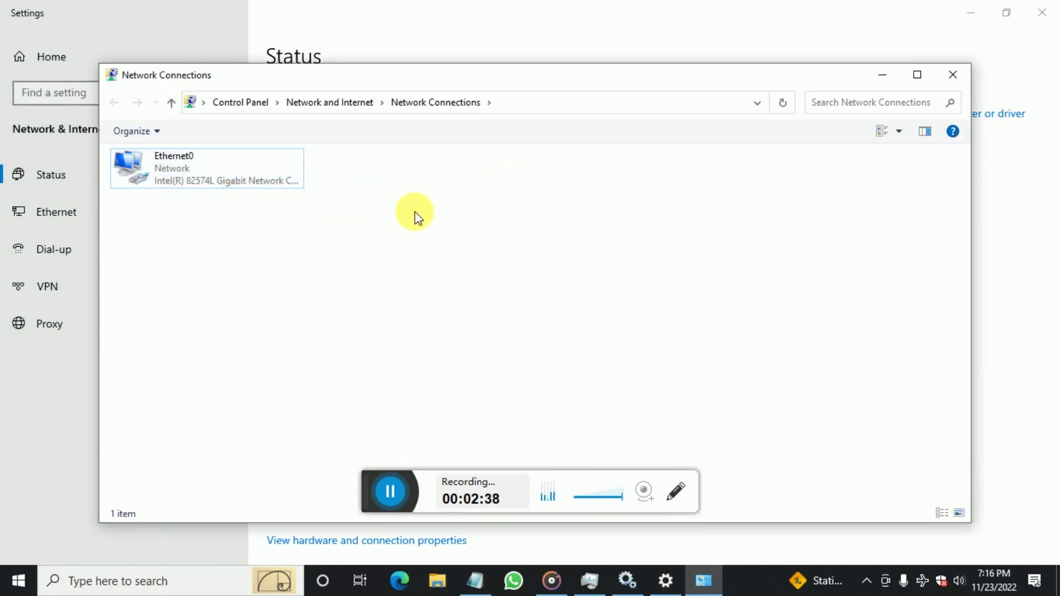
{"action": "right_click", "coordinate": [280, 172]}
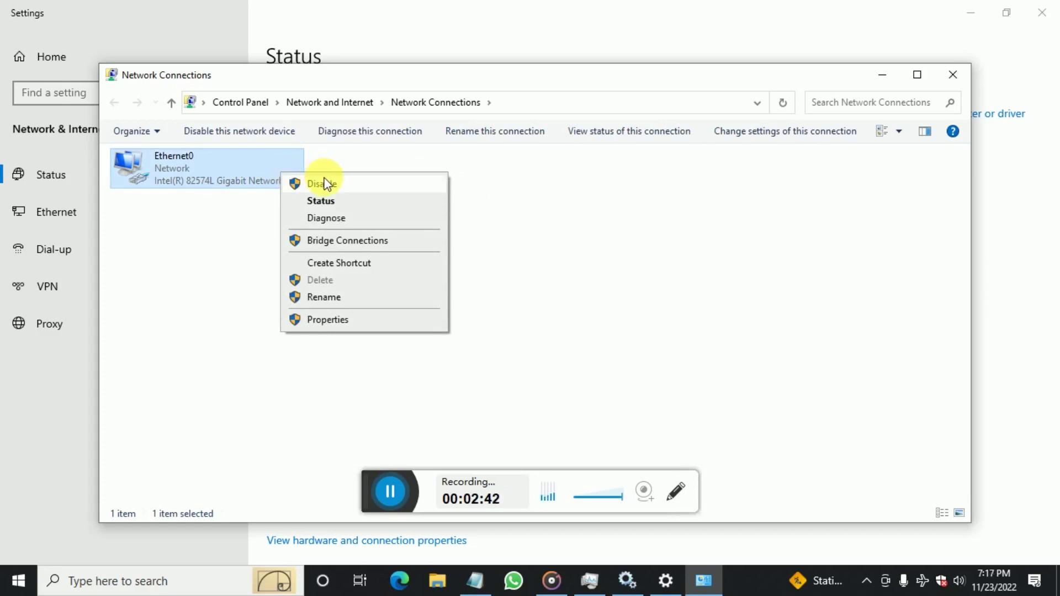
{"action": "left_click", "coordinate": [721, 298]}
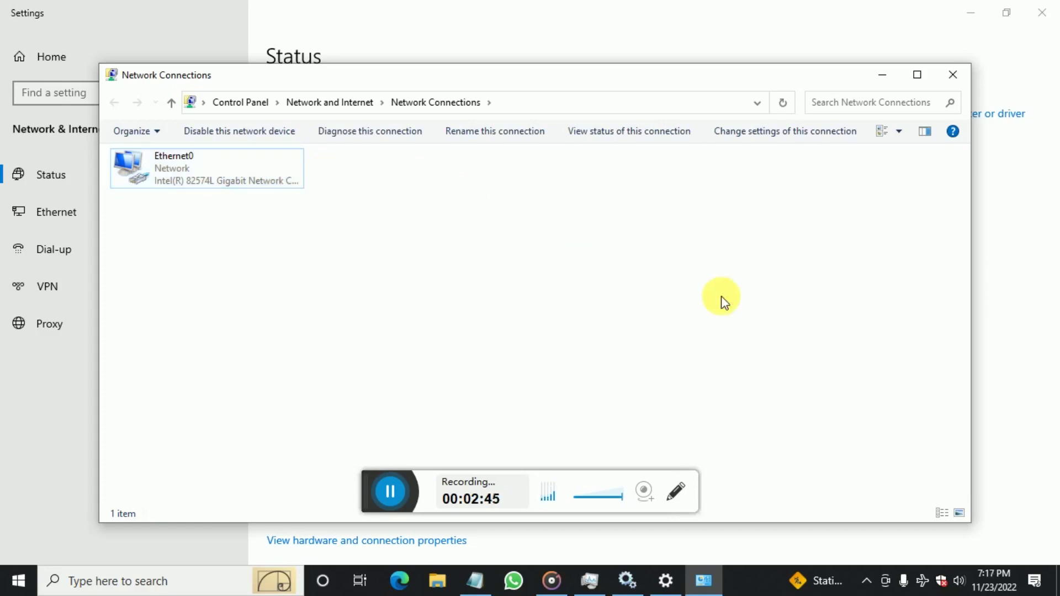
{"action": "left_click", "coordinate": [881, 75]}
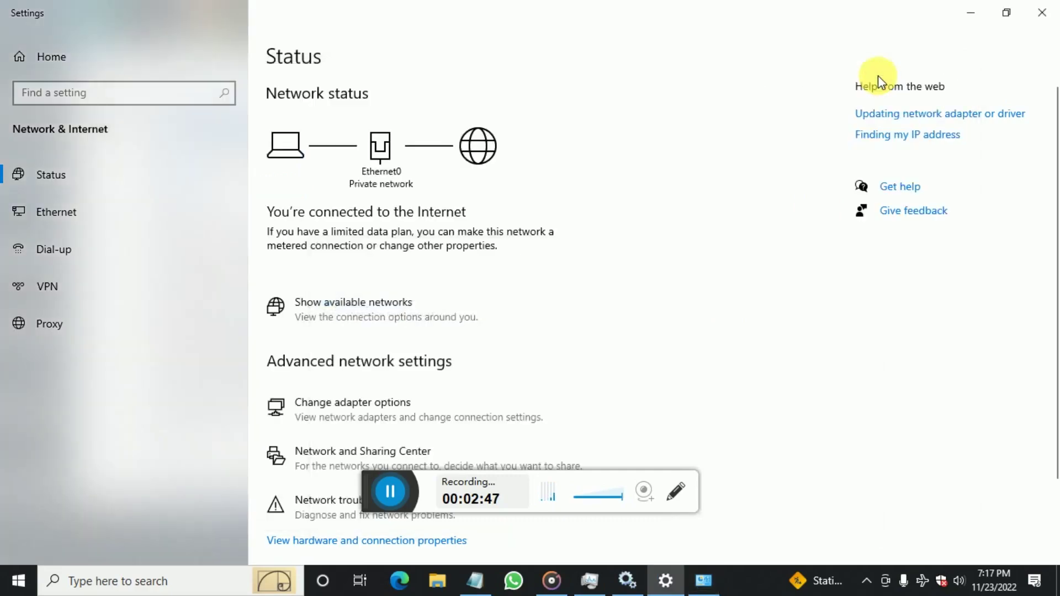
Minimize Settings and launch Device Manager by running devmgmt.msc.
{"action": "left_click", "coordinate": [961, 17]}
{"action": "left_click", "coordinate": [358, 276]}
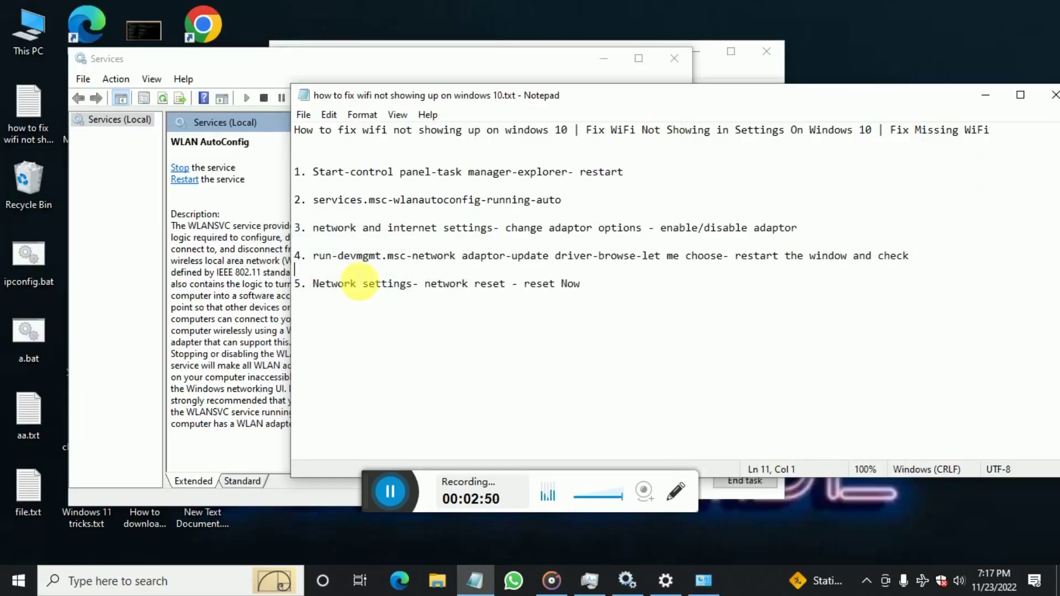
{"action": "left_click_drag", "start_coordinate": [313, 256], "coordinate": [337, 257]}
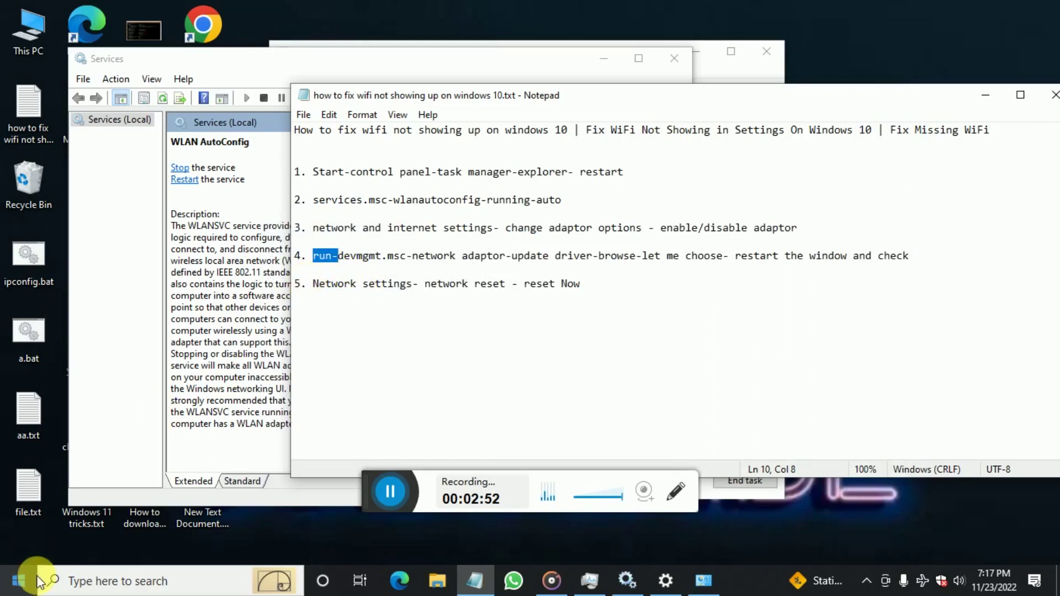
{"action": "right_click", "coordinate": [19, 577]}
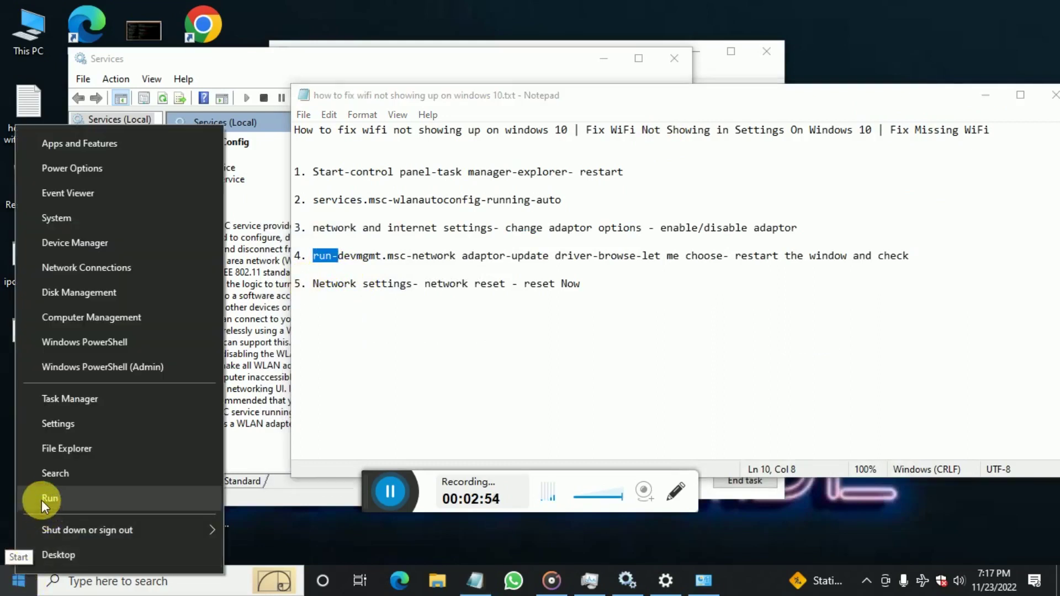
{"action": "left_click", "coordinate": [42, 500]}
{"action": "type", "text": "de"}
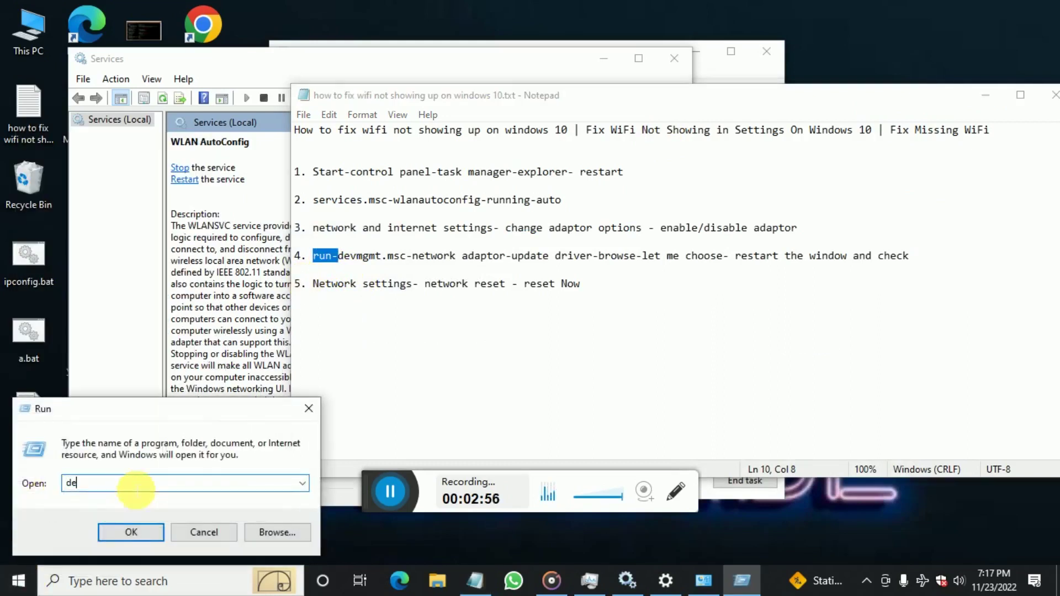
{"action": "type", "text": "vmgm"}
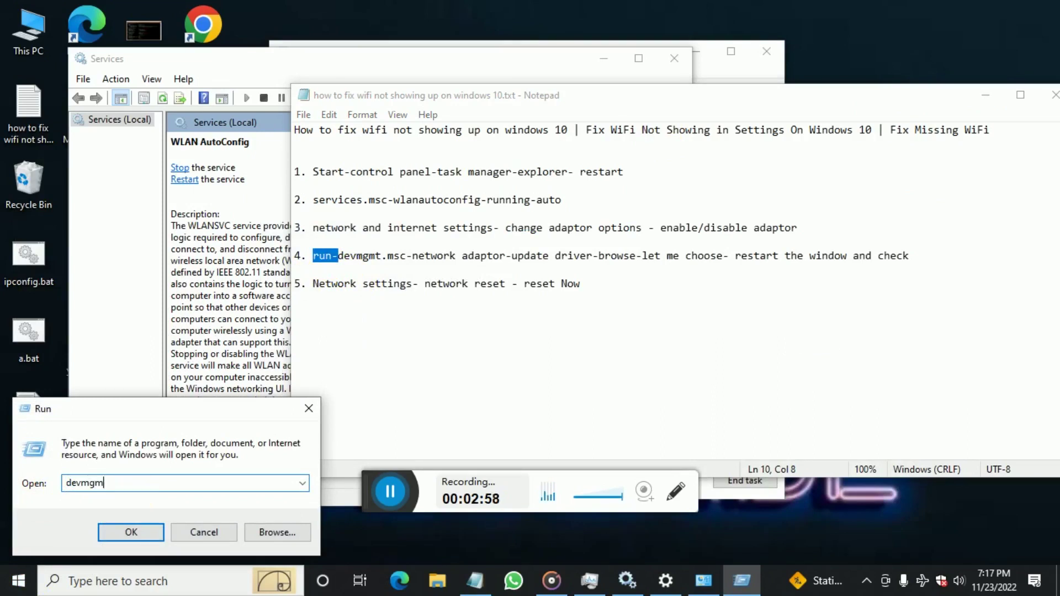
{"action": "type", "text": "t.msc"}
{"action": "key", "text": "Return"}
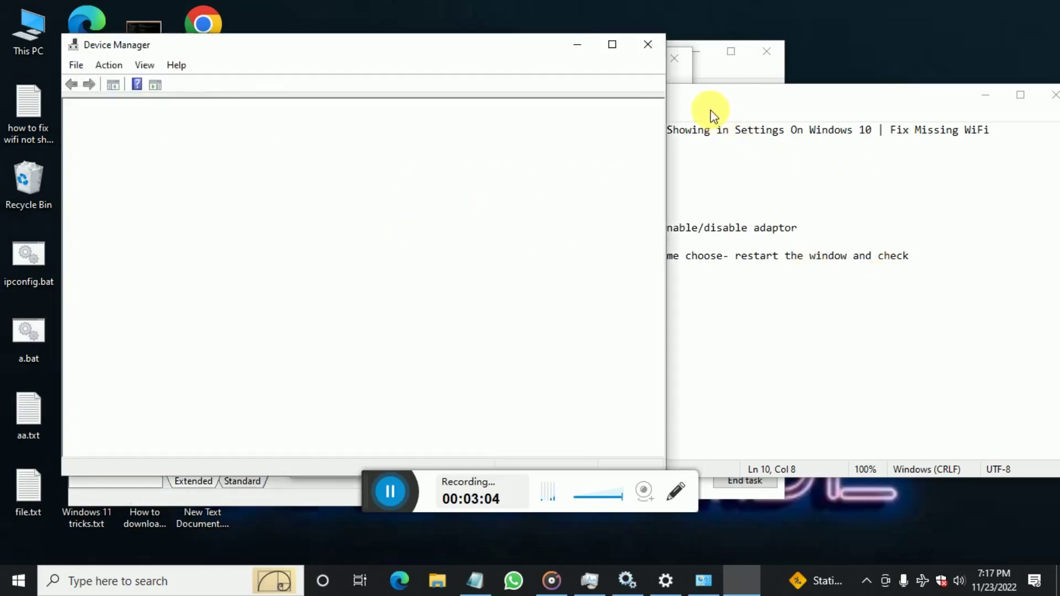
Expand Network adapters and select the Intel(R) 82574L Gigabit Network Connection.
{"action": "left_click_drag", "start_coordinate": [694, 98], "coordinate": [827, 127]}
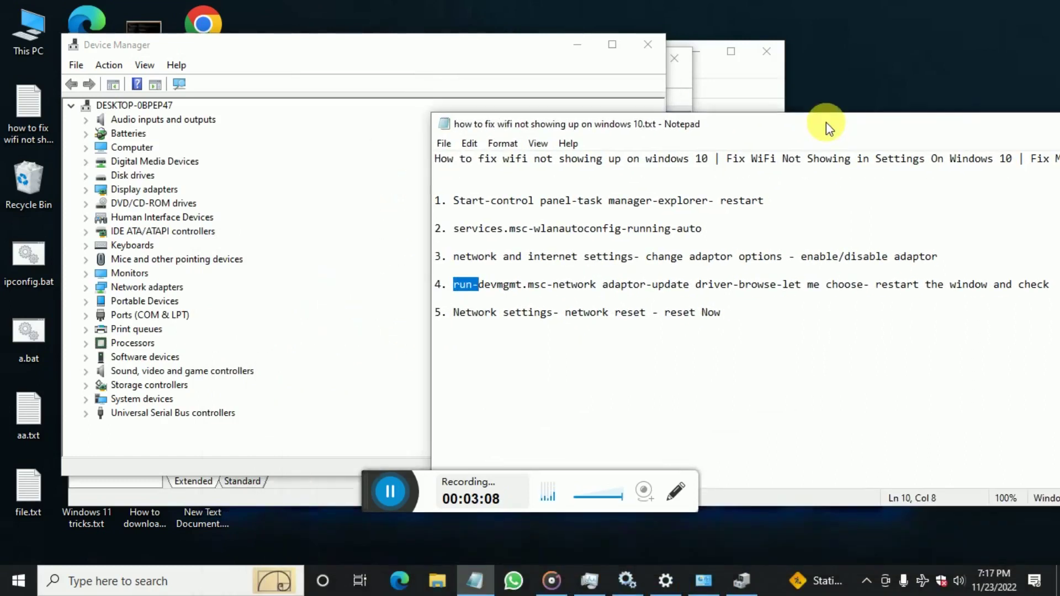
{"action": "left_click_drag", "start_coordinate": [552, 284], "coordinate": [641, 284]}
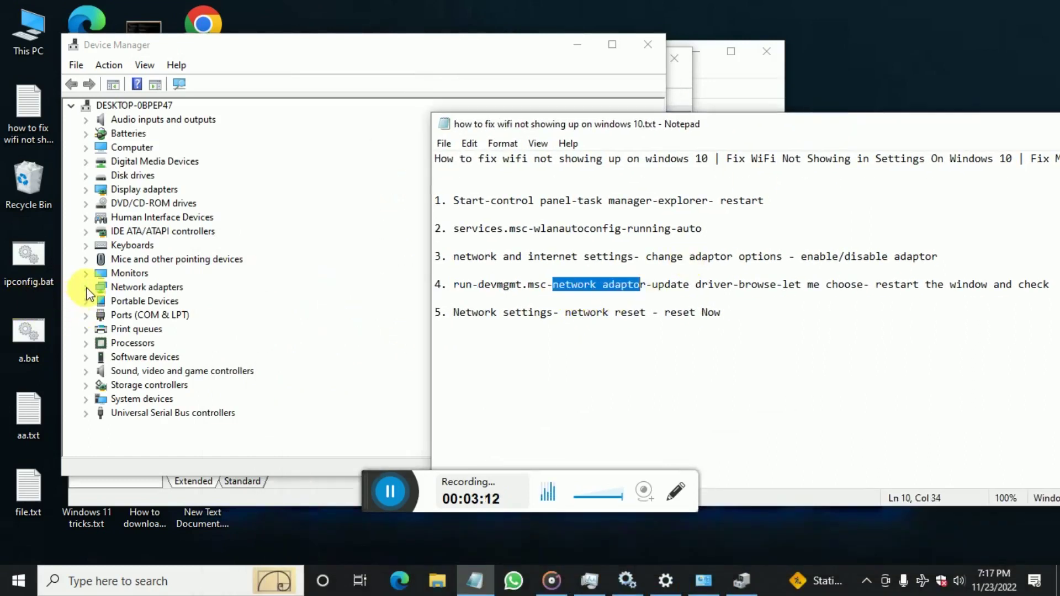
{"action": "left_click", "coordinate": [123, 287]}
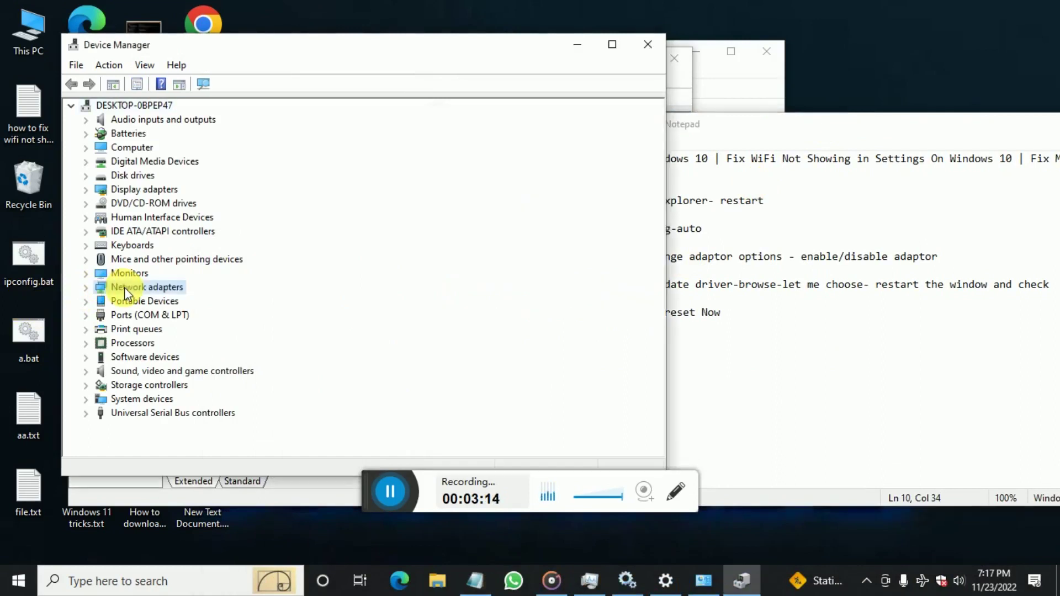
{"action": "left_click", "coordinate": [85, 288]}
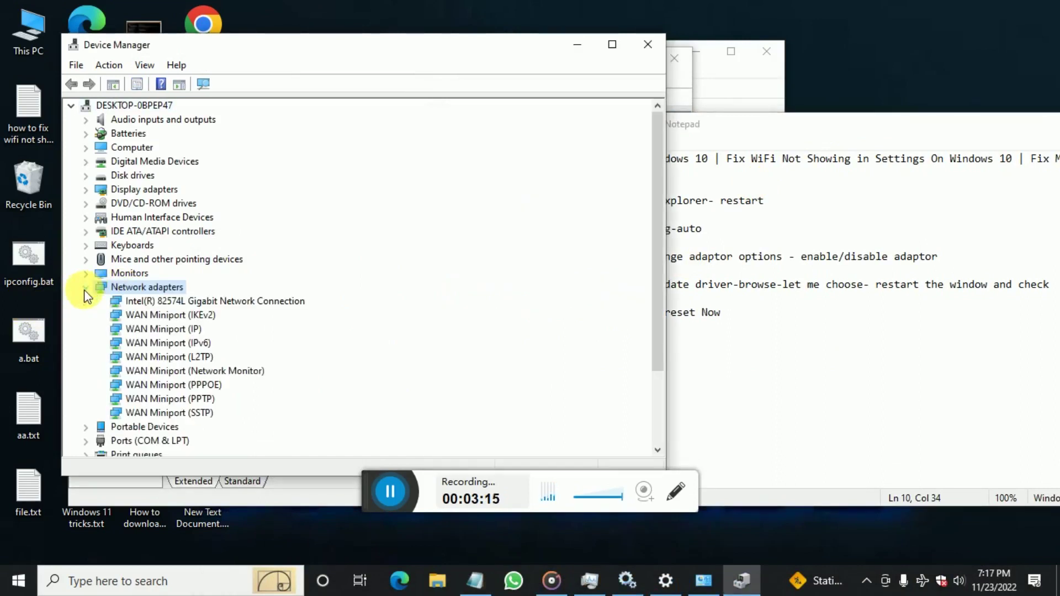
{"action": "left_click", "coordinate": [195, 304]}
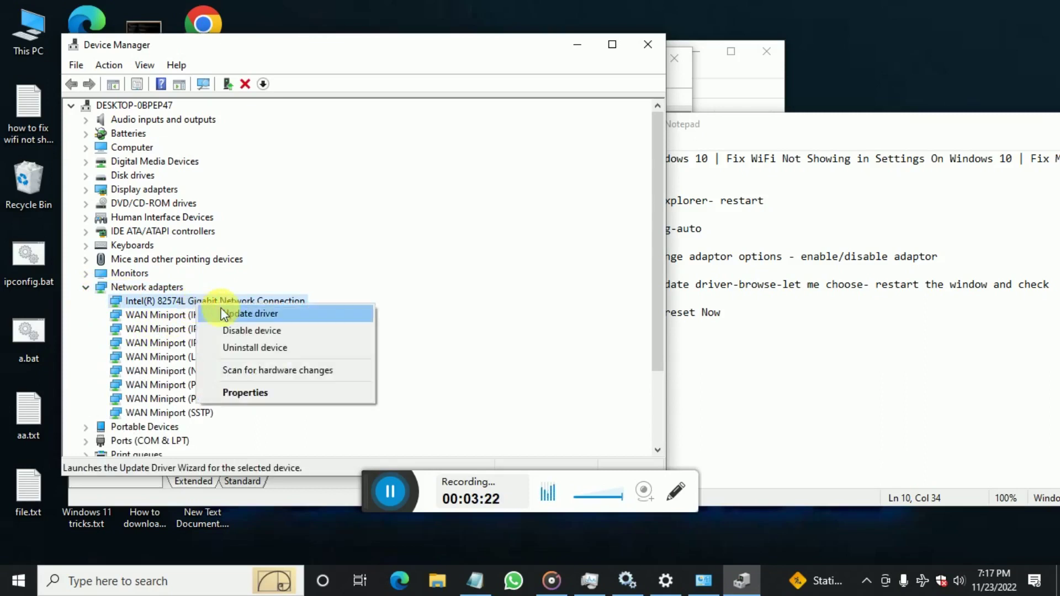
Reinstall the Intel 82574L driver by picking its compatible driver from this computer's list.
{"action": "left_click", "coordinate": [240, 314]}
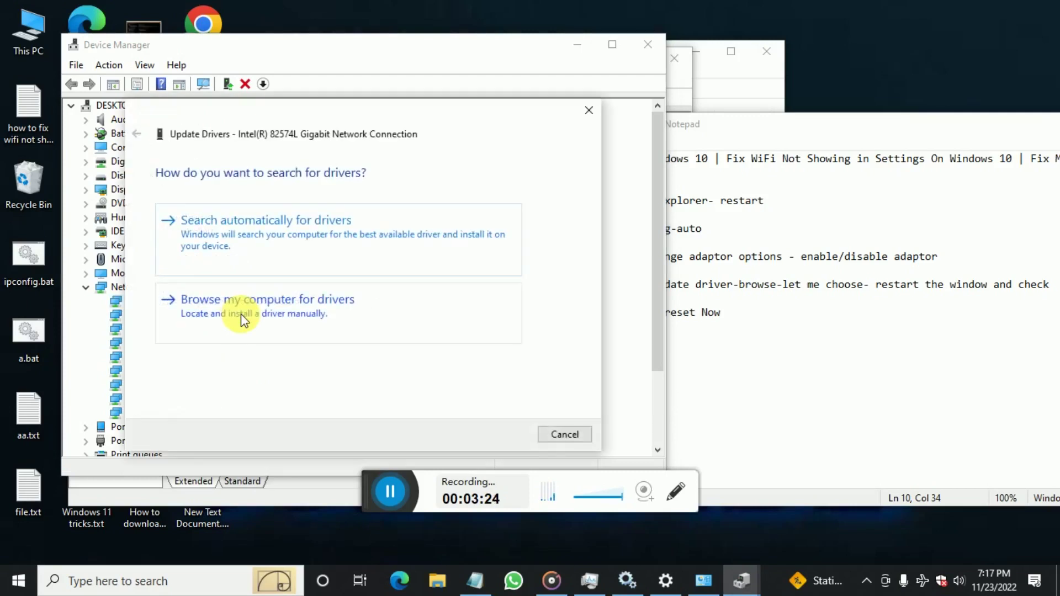
{"action": "left_click", "coordinate": [323, 311]}
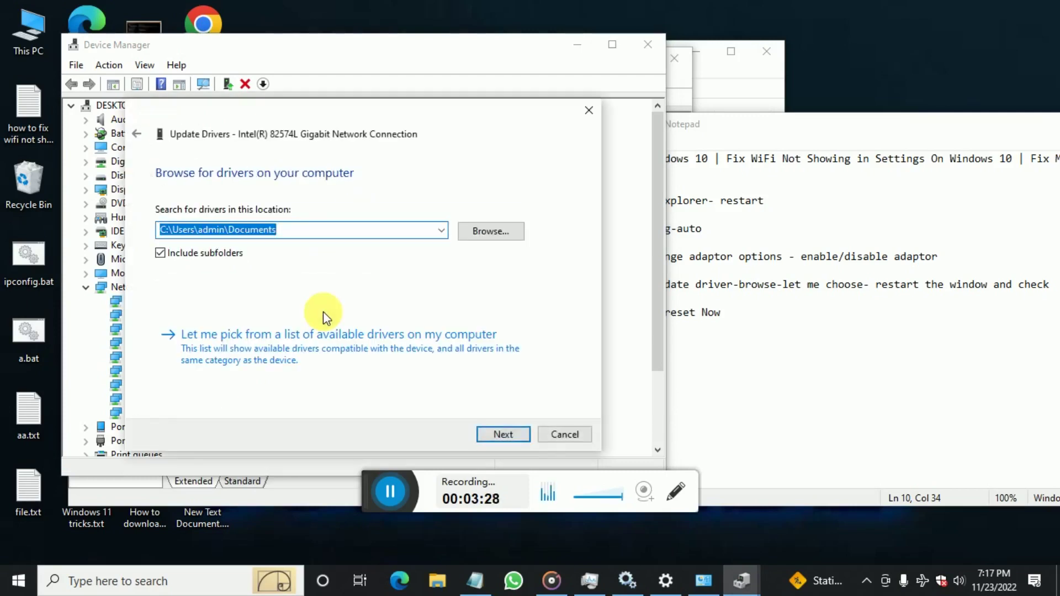
{"action": "left_click", "coordinate": [284, 349]}
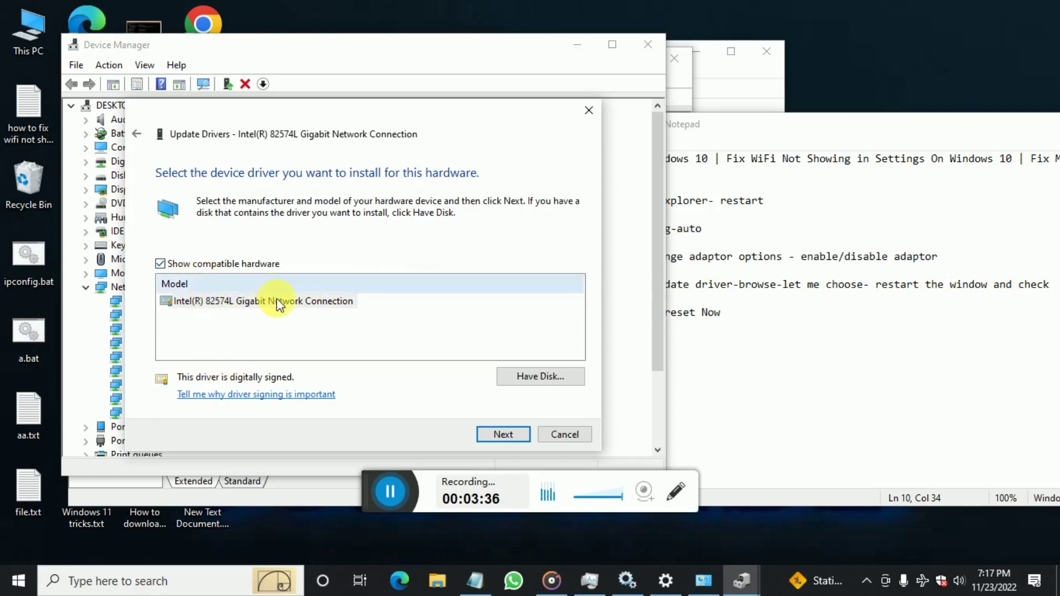
{"action": "left_click", "coordinate": [503, 430]}
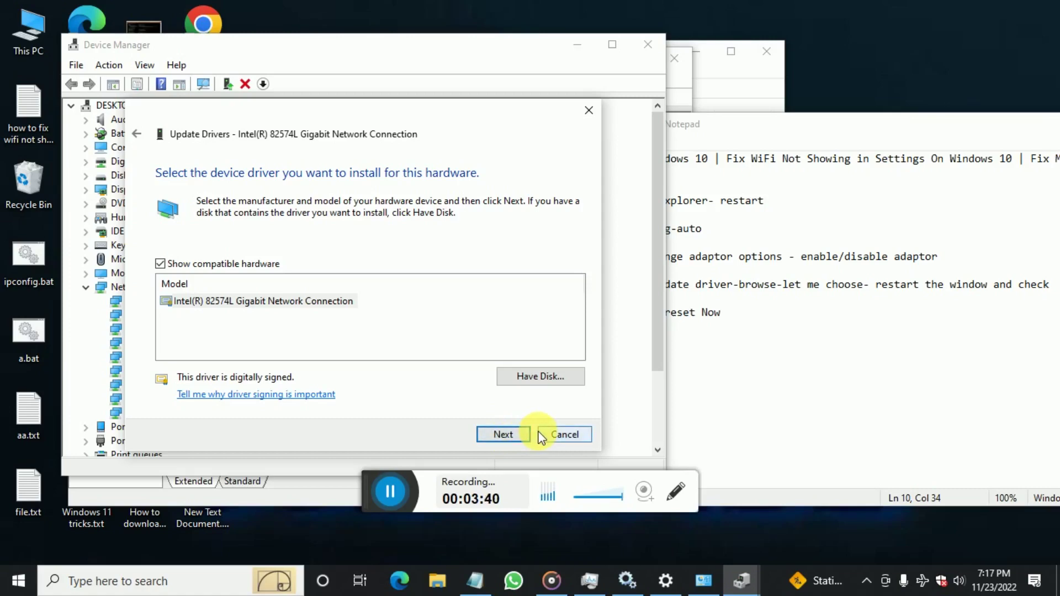
{"action": "left_click", "coordinate": [568, 433]}
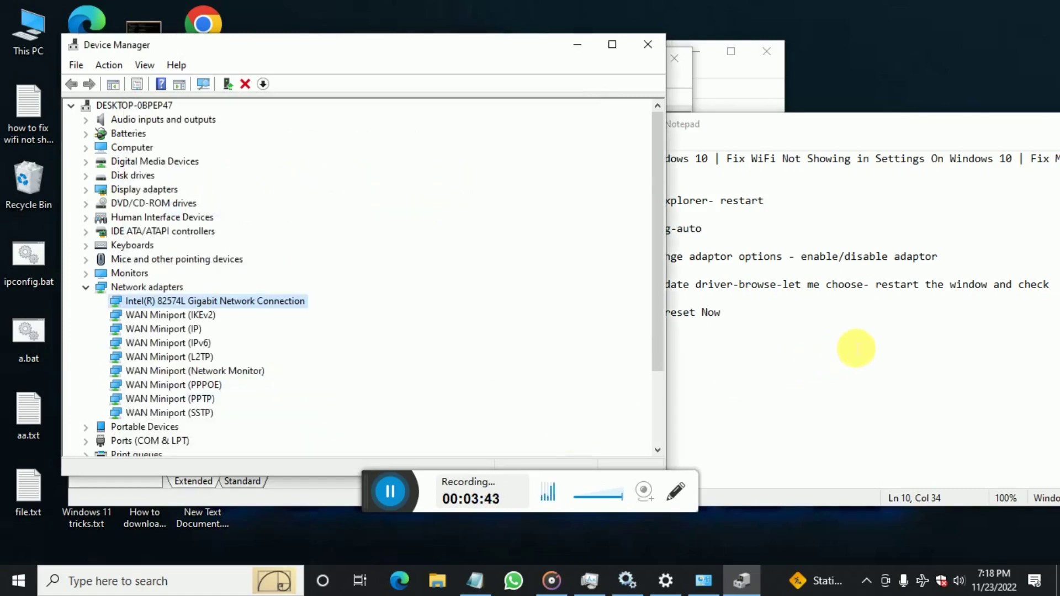
Close the Device Manager, Services and Task Manager windows and reopen Network & Internet settings from the tray.
{"action": "left_click", "coordinate": [895, 285]}
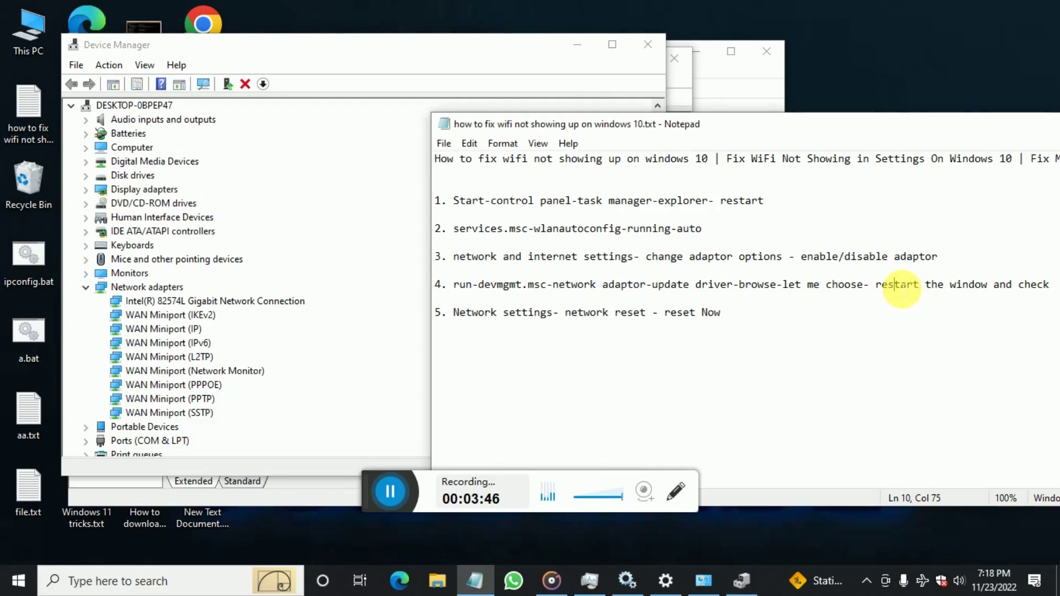
{"action": "left_click", "coordinate": [652, 47]}
{"action": "left_click", "coordinate": [673, 58]}
{"action": "left_click", "coordinate": [675, 61]}
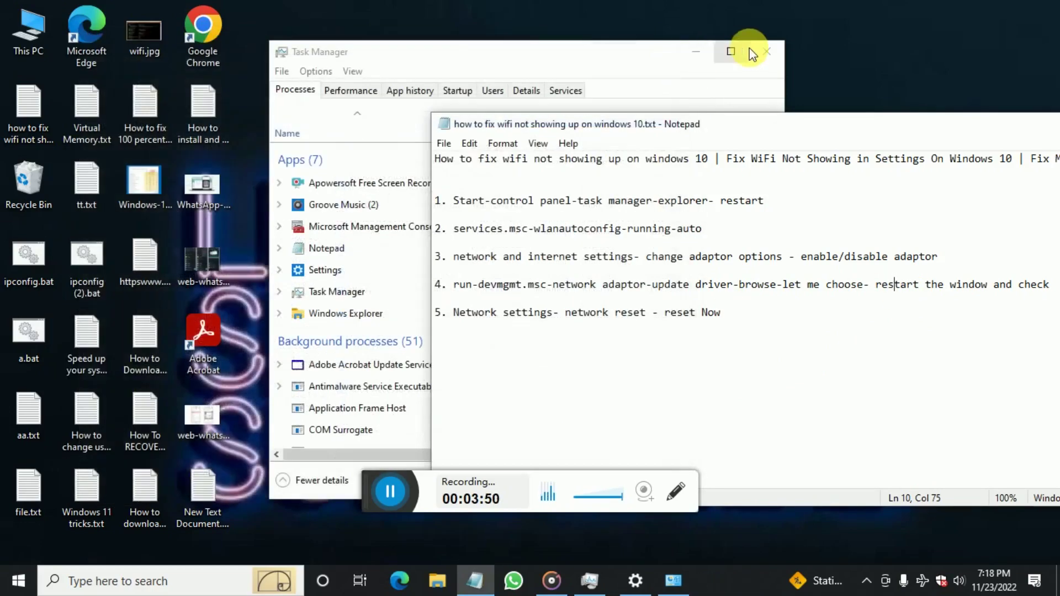
{"action": "left_click", "coordinate": [764, 50]}
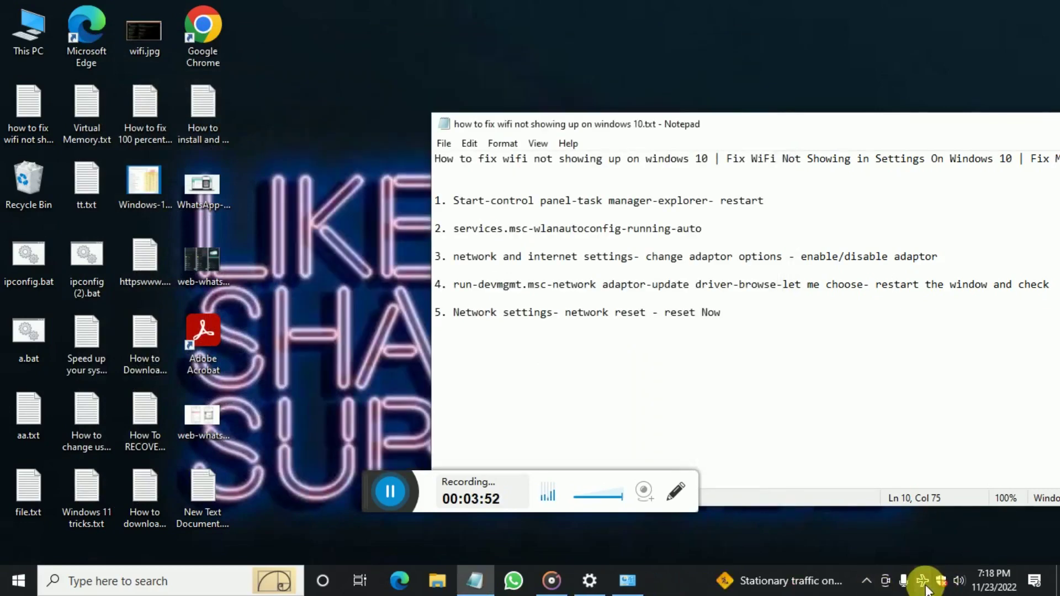
{"action": "left_click", "coordinate": [920, 579]}
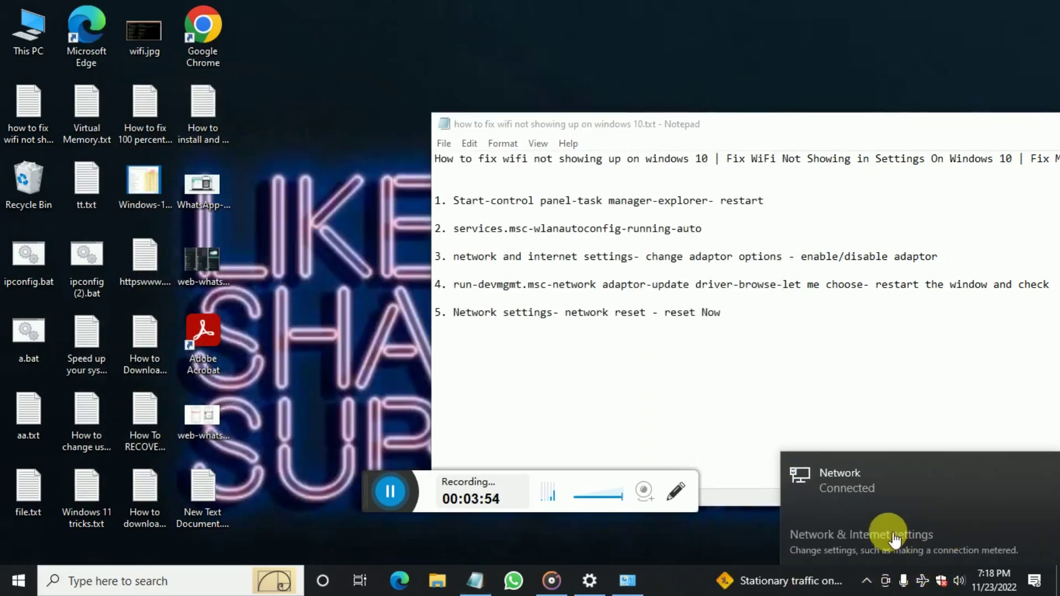
{"action": "left_click", "coordinate": [863, 533]}
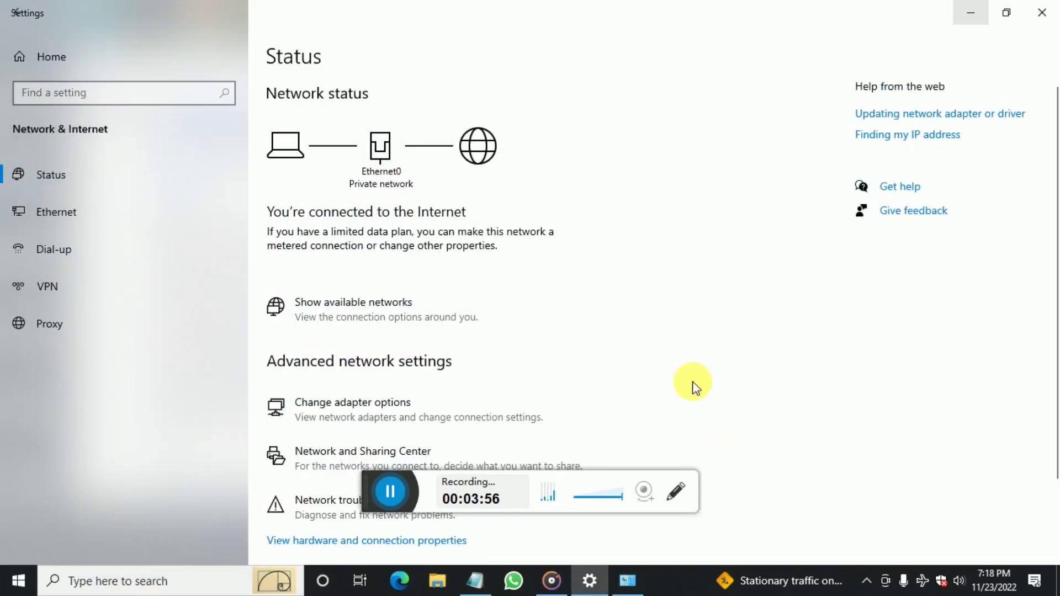
Scroll down the Status page and follow the Network reset link.
{"action": "scroll", "coordinate": [330, 386], "scroll_direction": "down", "scroll_amount": 3}
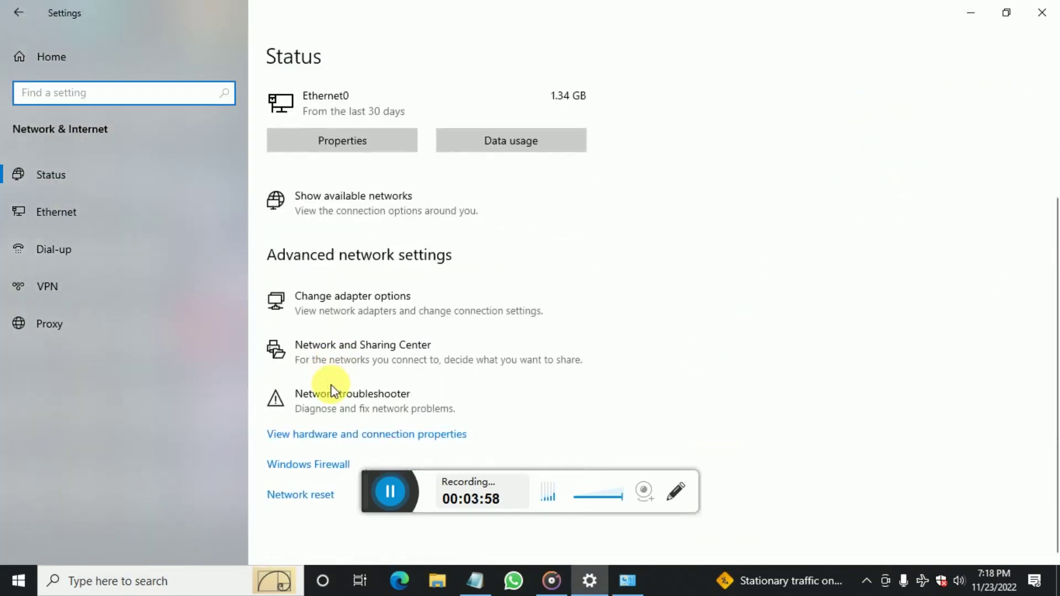
{"action": "left_click", "coordinate": [293, 493]}
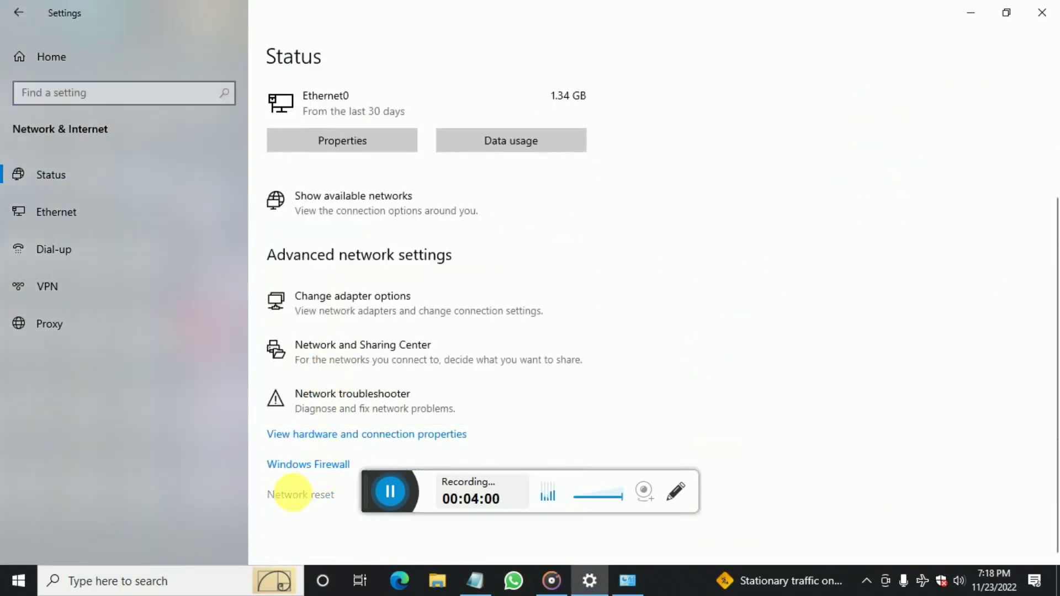